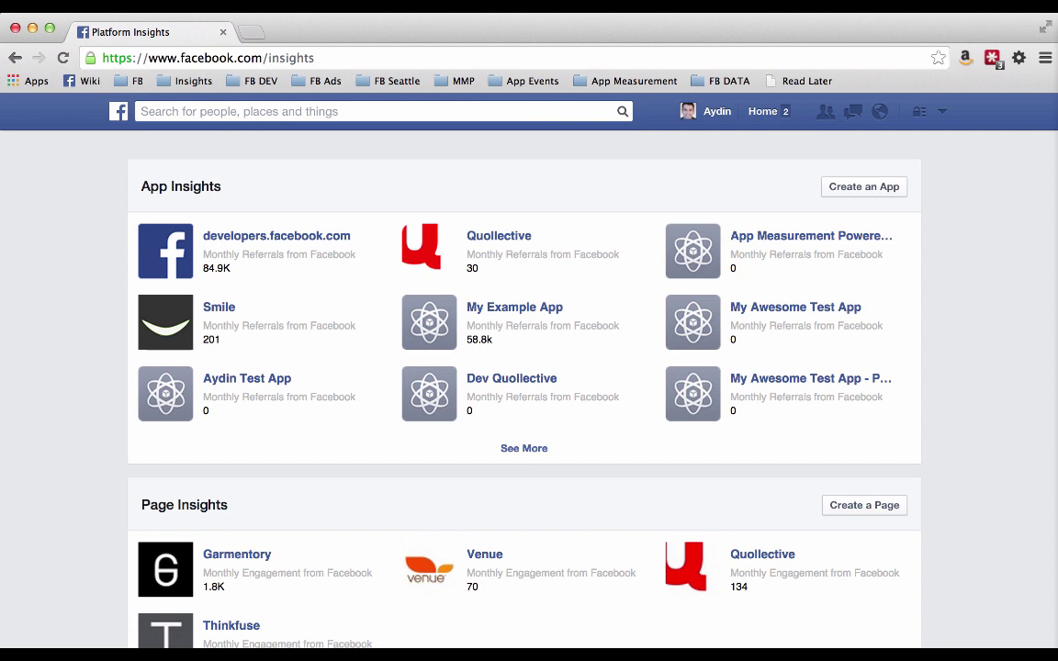
Open My Example App's Insights overview and scroll through its App Events, Requests and APIs metrics.
{"action": "left_click", "coordinate": [517, 323]}
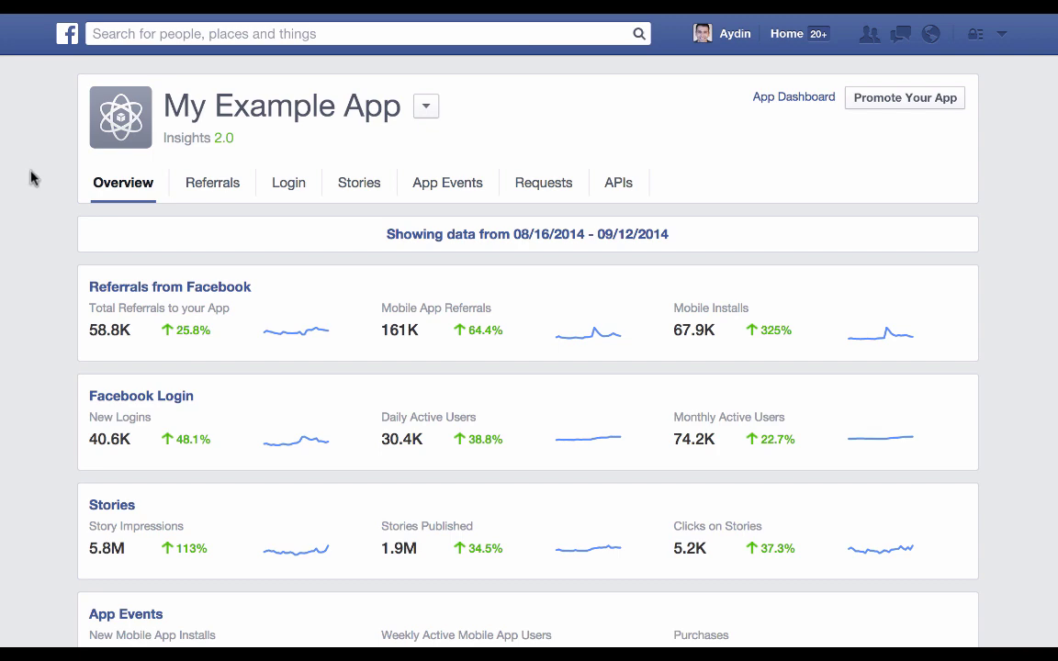
{"action": "scroll", "coordinate": [30, 178], "scroll_direction": "down", "scroll_amount": 3}
{"action": "scroll", "coordinate": [30, 177], "scroll_direction": "down", "scroll_amount": 4}
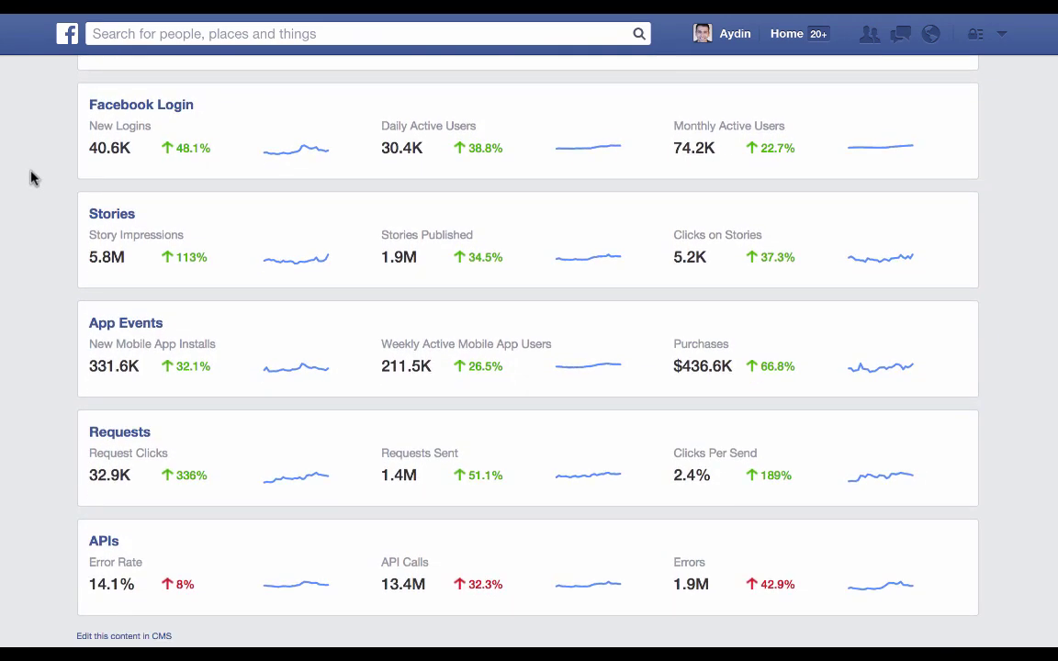
{"action": "scroll", "coordinate": [31, 177], "scroll_direction": "up", "scroll_amount": 5}
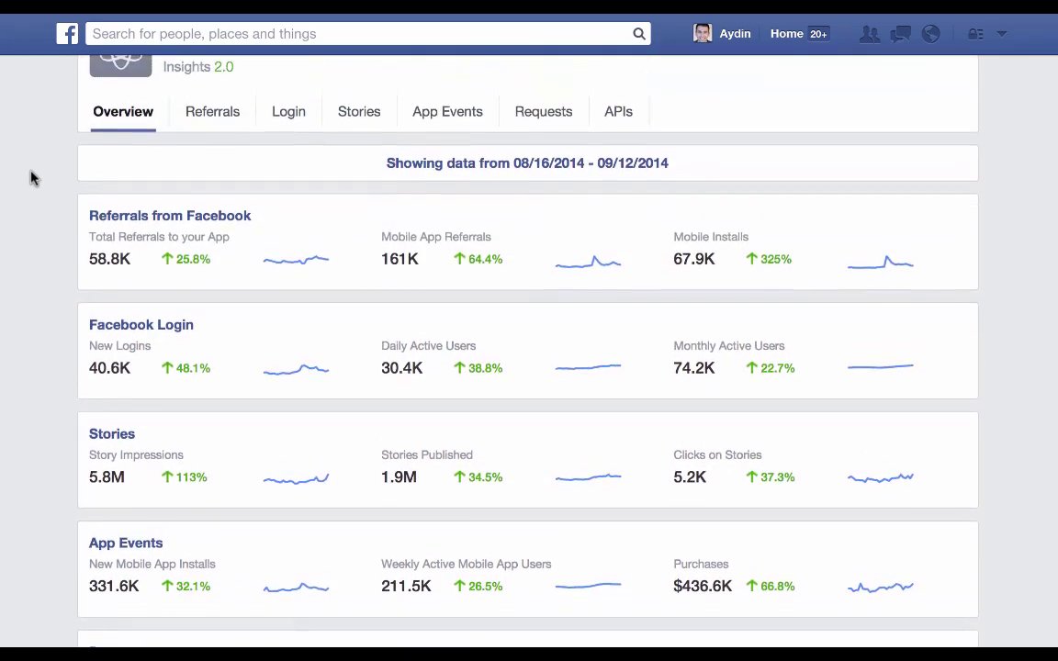
Set the date range to 08/16/2014–09/12/2014 and open the Referrals report.
{"action": "left_click", "coordinate": [438, 174]}
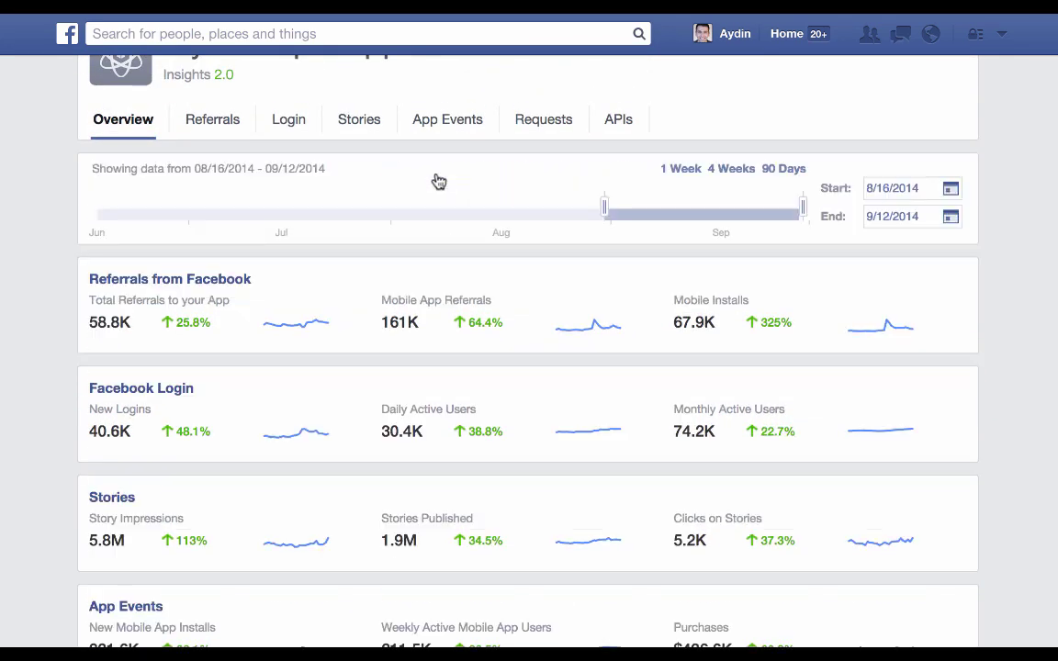
{"action": "left_click", "coordinate": [796, 170]}
{"action": "left_click", "coordinate": [684, 171]}
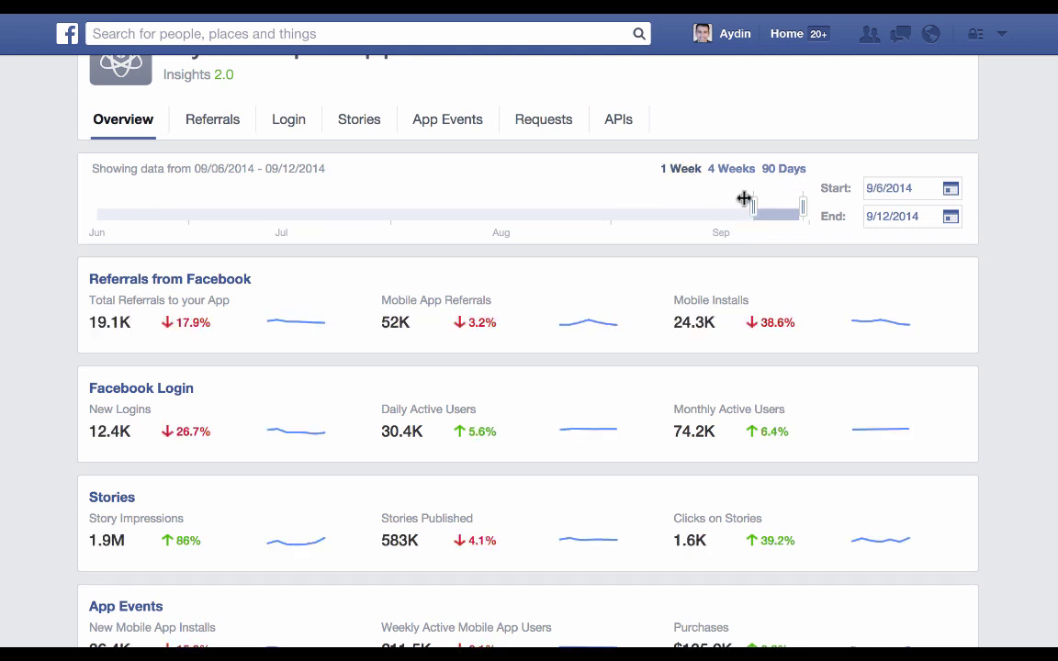
{"action": "left_click_drag", "start_coordinate": [752, 204], "coordinate": [588, 209]}
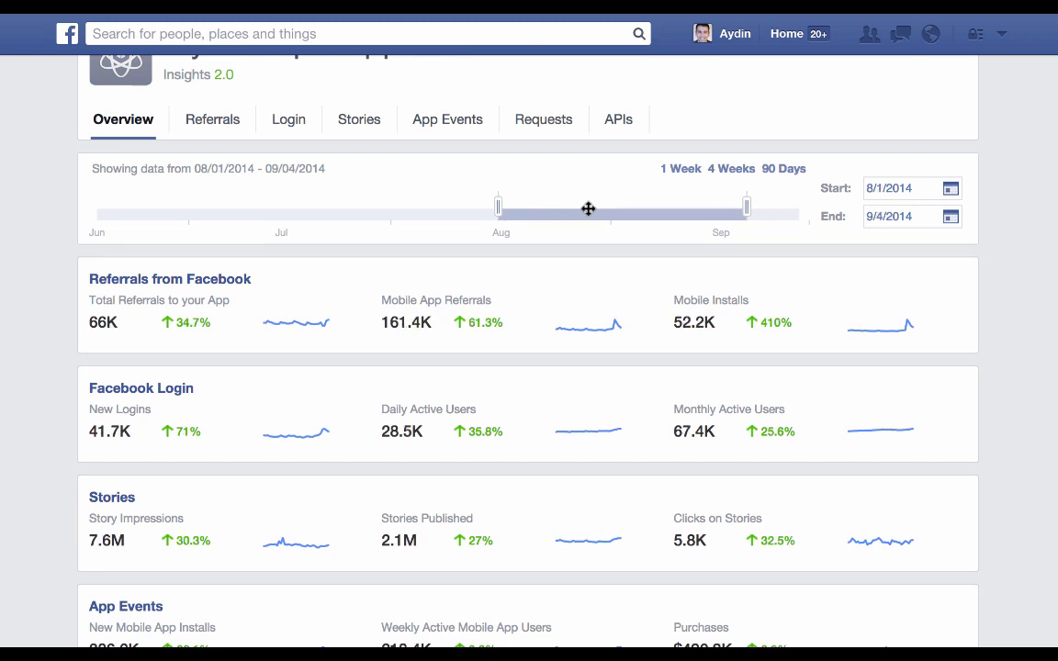
{"action": "scroll", "coordinate": [538, 198], "scroll_direction": "up", "scroll_amount": 2}
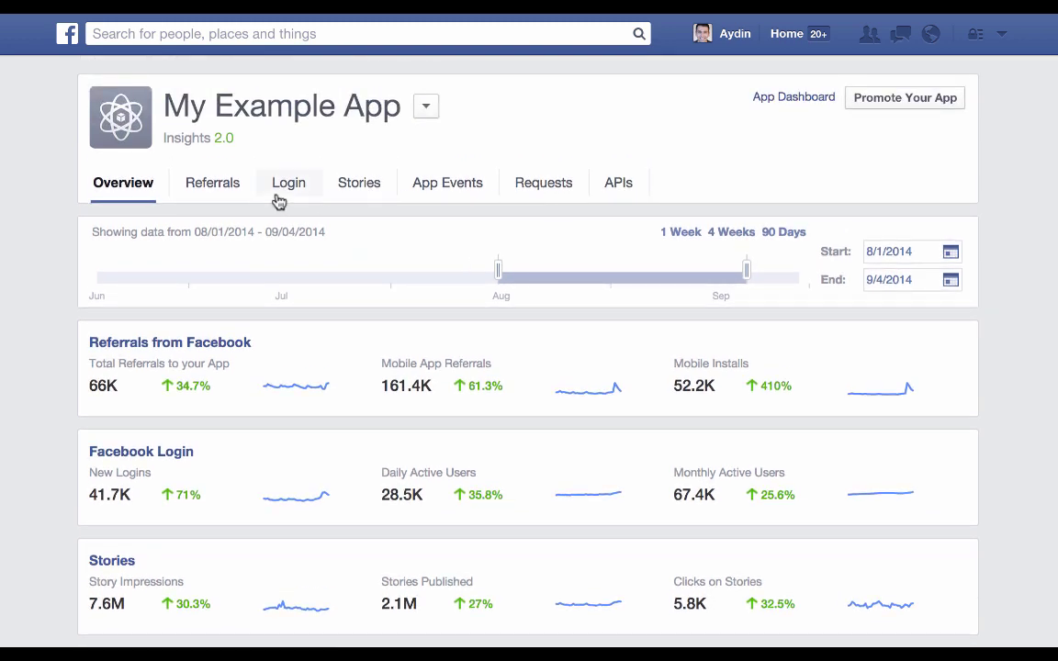
{"action": "left_click", "coordinate": [233, 188]}
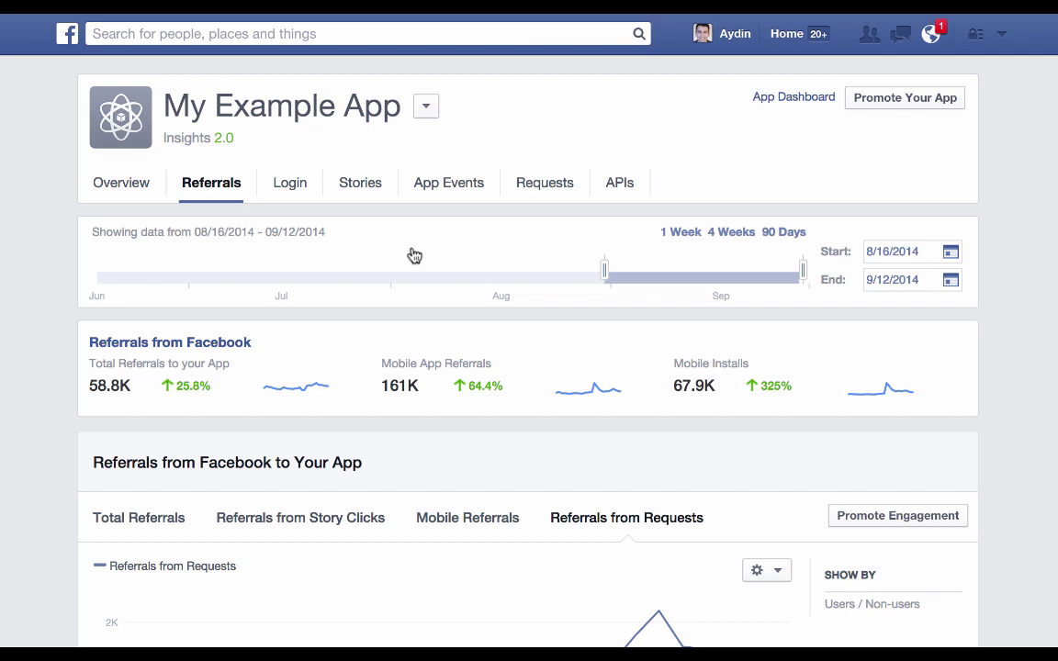
Compare the Mobile, Story Clicks and Requests referral charts, ending on Total Referrals.
{"action": "scroll", "coordinate": [478, 257], "scroll_direction": "down", "scroll_amount": 5}
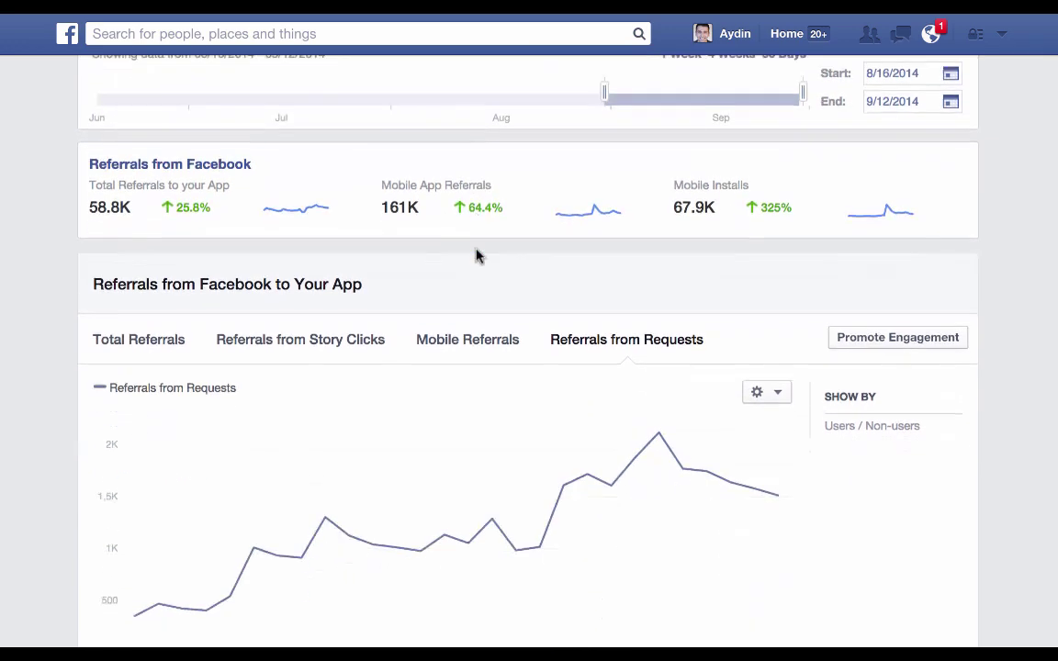
{"action": "left_click", "coordinate": [139, 194]}
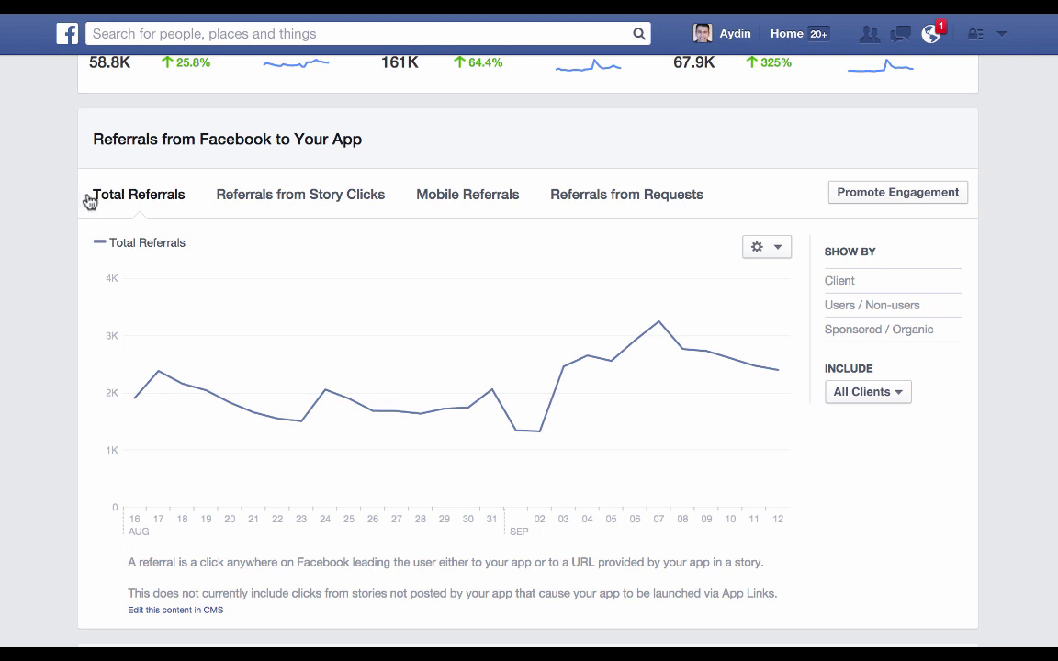
{"action": "left_click", "coordinate": [436, 202]}
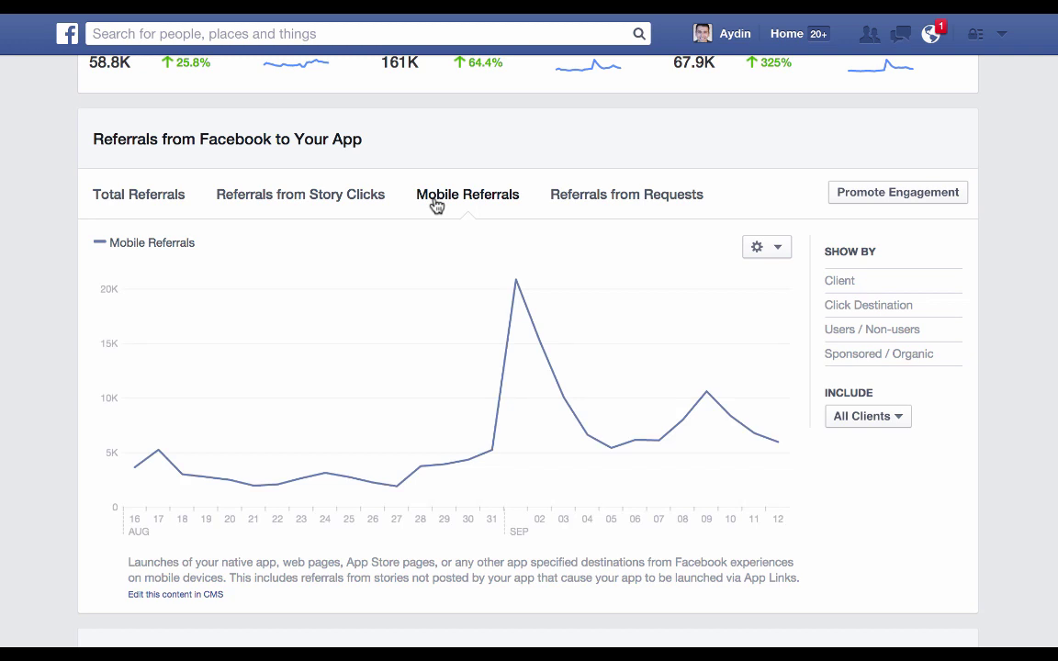
{"action": "left_click", "coordinate": [278, 202]}
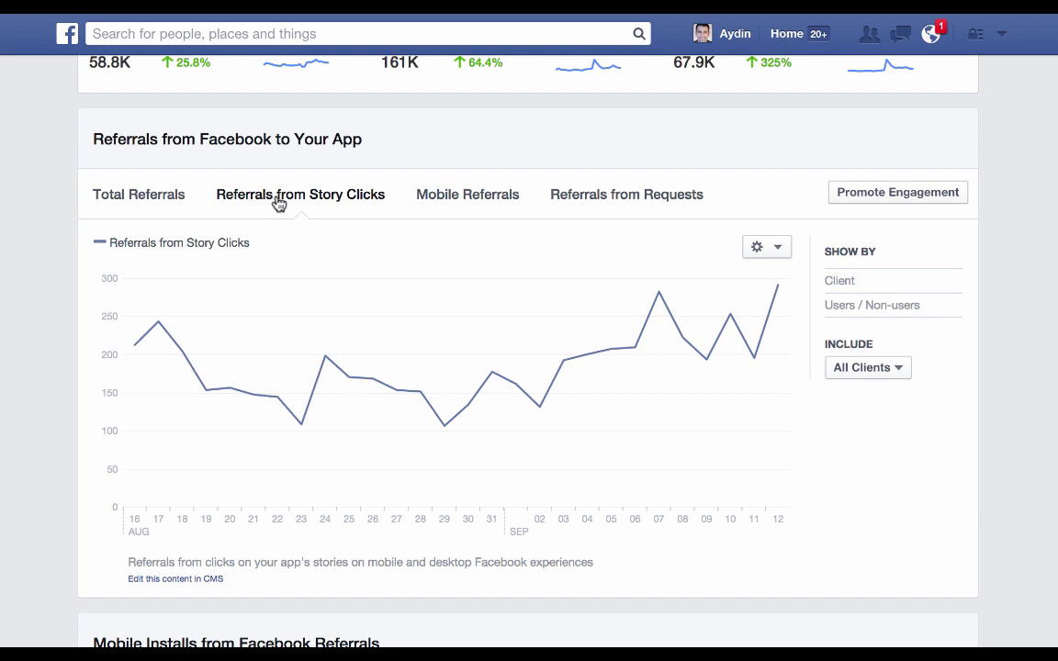
{"action": "left_click", "coordinate": [618, 212]}
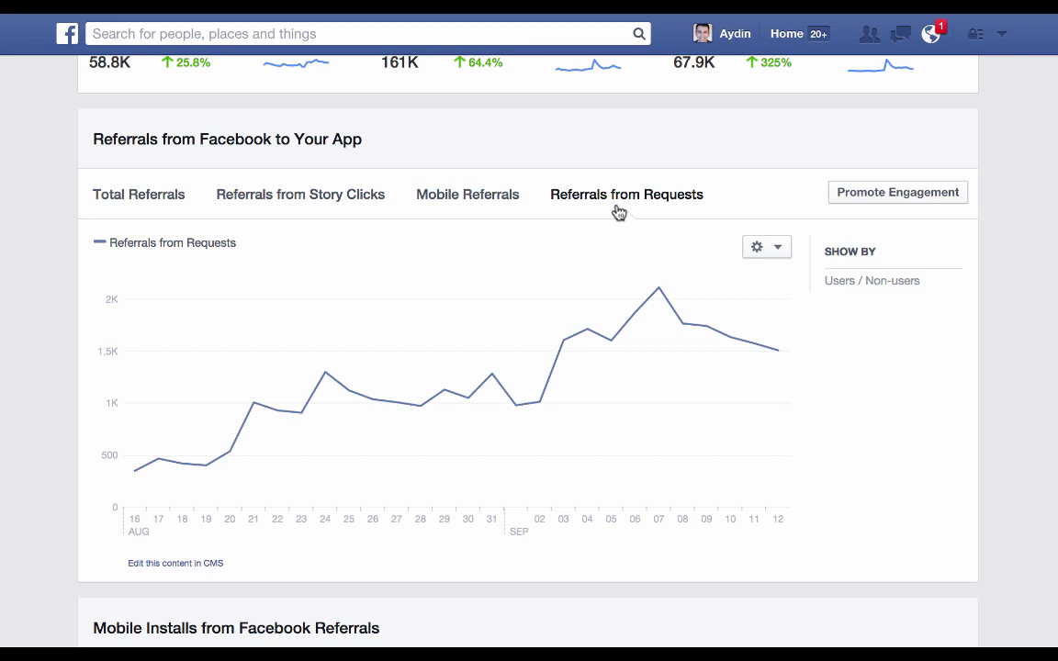
{"action": "left_click", "coordinate": [154, 198]}
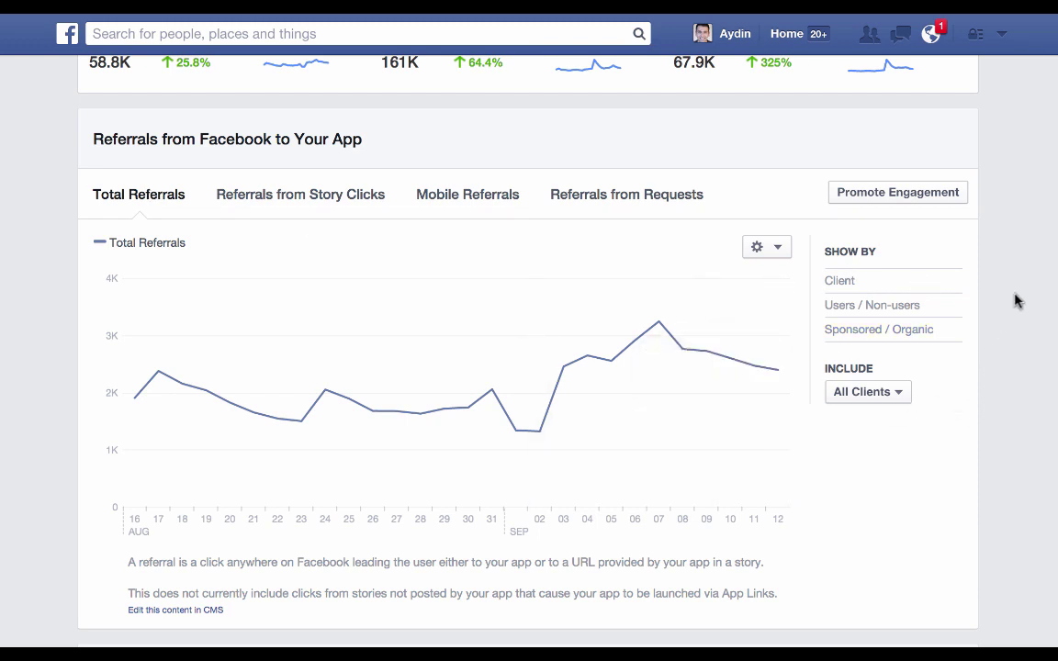
{"action": "scroll", "coordinate": [1016, 294], "scroll_direction": "up", "scroll_amount": 1}
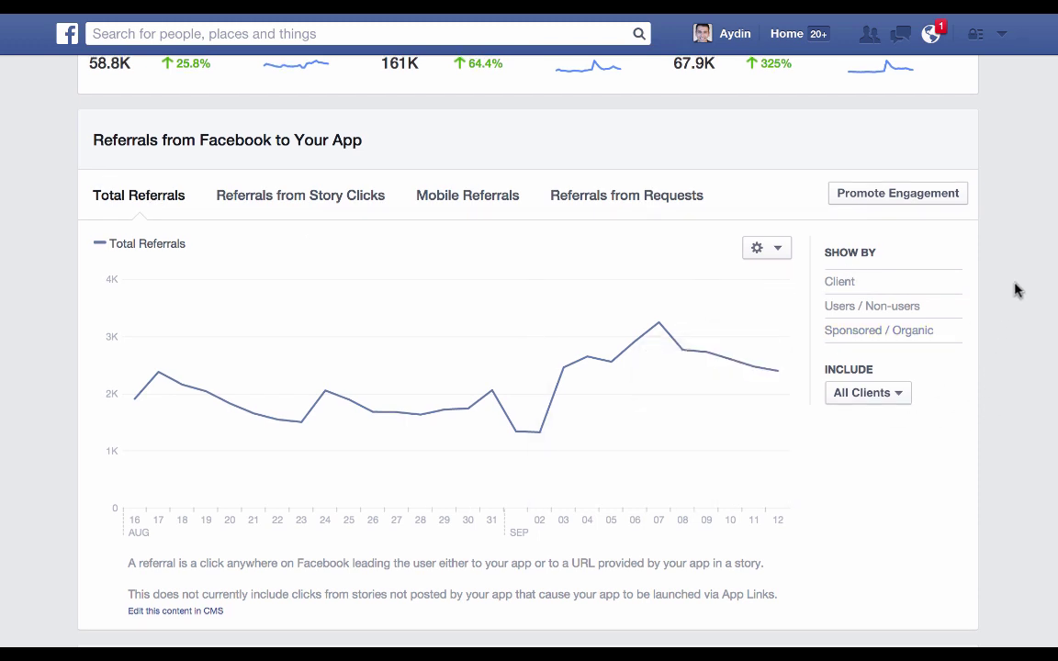
Break Total Referrals down by Client, then Users / Non-users, then Sponsored / Organic.
{"action": "left_click", "coordinate": [838, 284]}
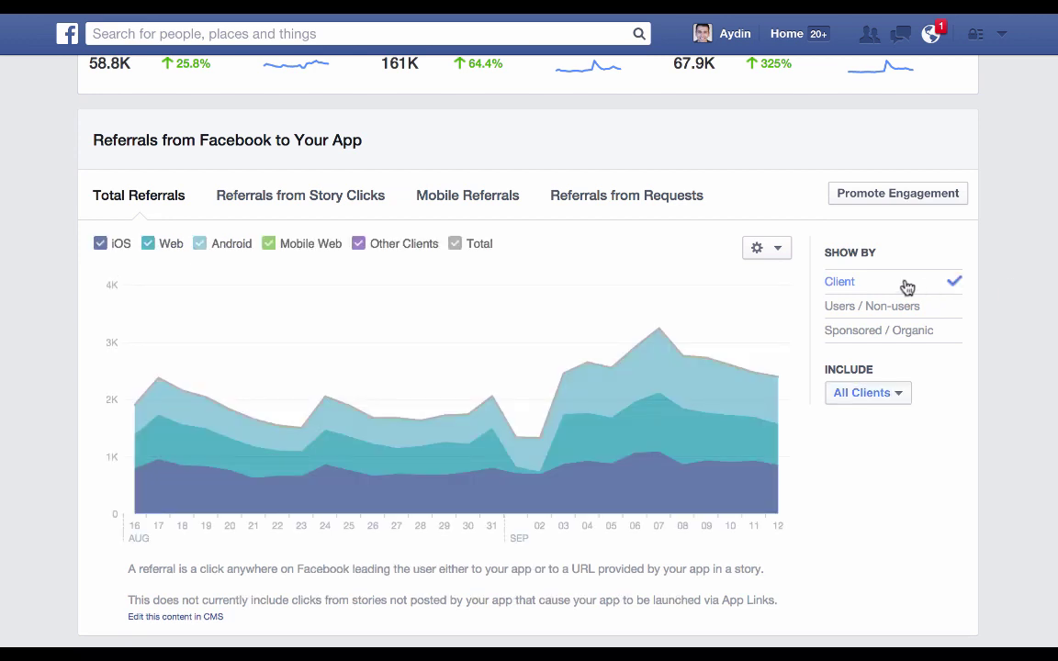
{"action": "left_click", "coordinate": [939, 314]}
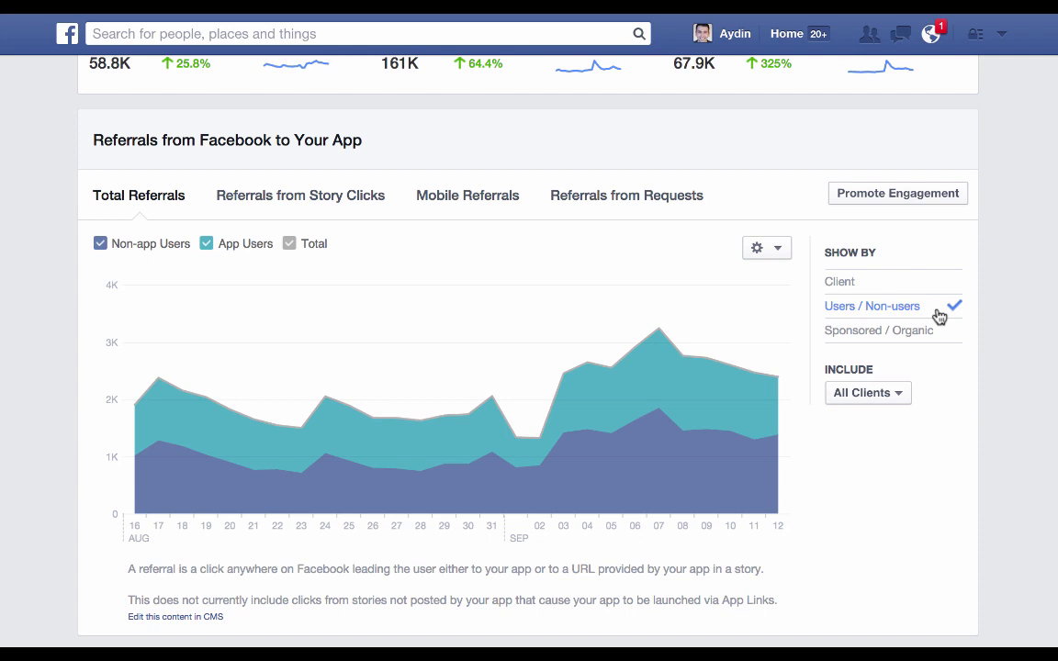
{"action": "left_click", "coordinate": [947, 336]}
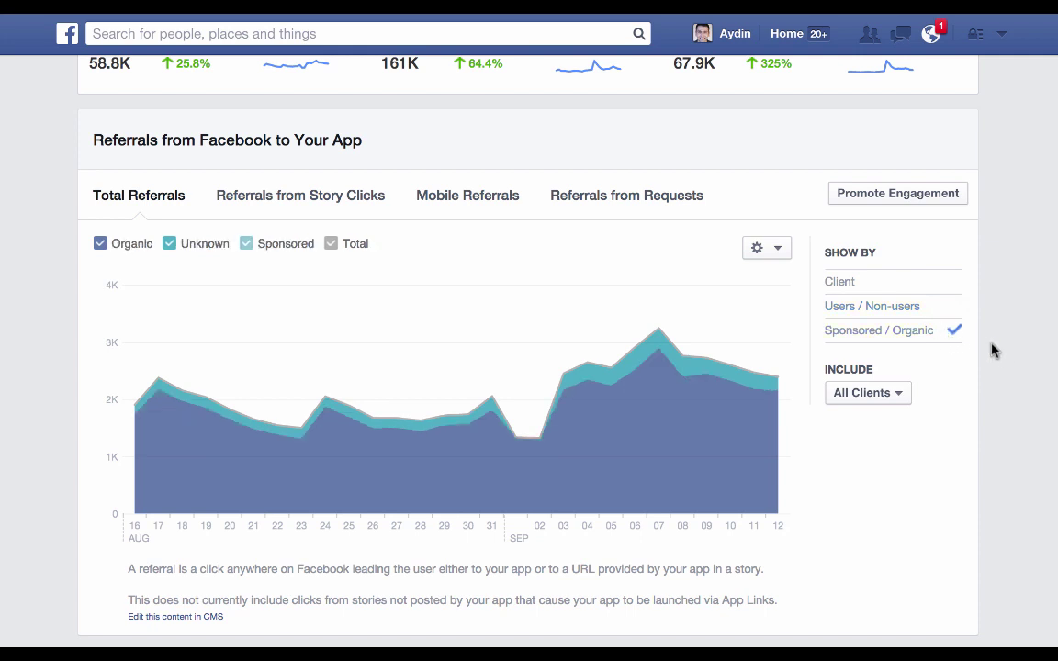
{"action": "scroll", "coordinate": [1007, 355], "scroll_direction": "down", "scroll_amount": 3}
{"action": "scroll", "coordinate": [1006, 357], "scroll_direction": "down", "scroll_amount": 3}
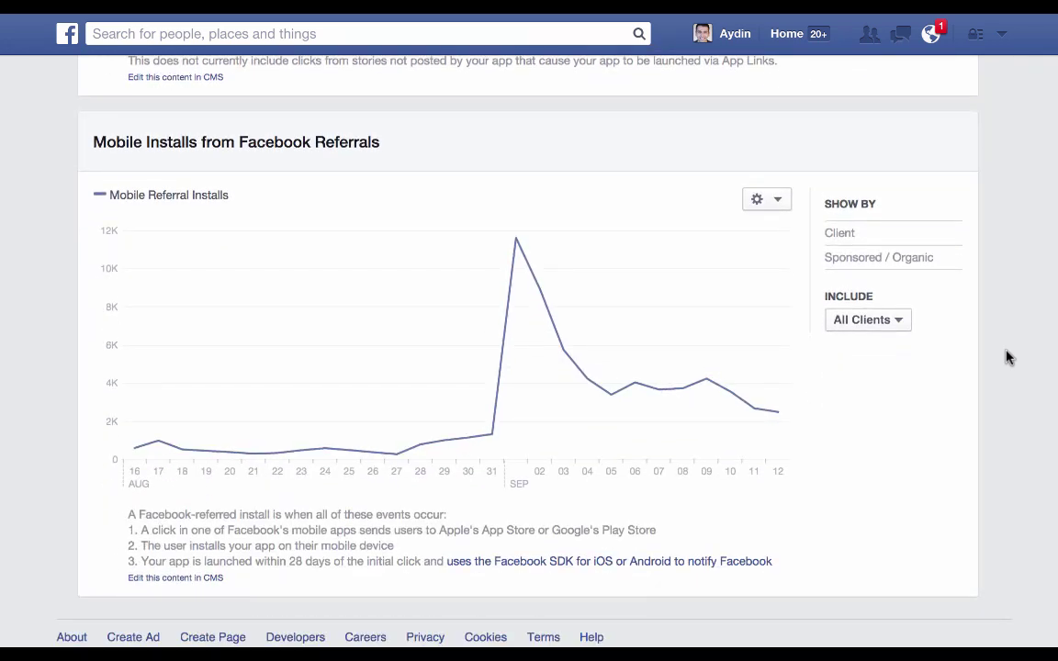
{"action": "scroll", "coordinate": [1007, 356], "scroll_direction": "up", "scroll_amount": 10}
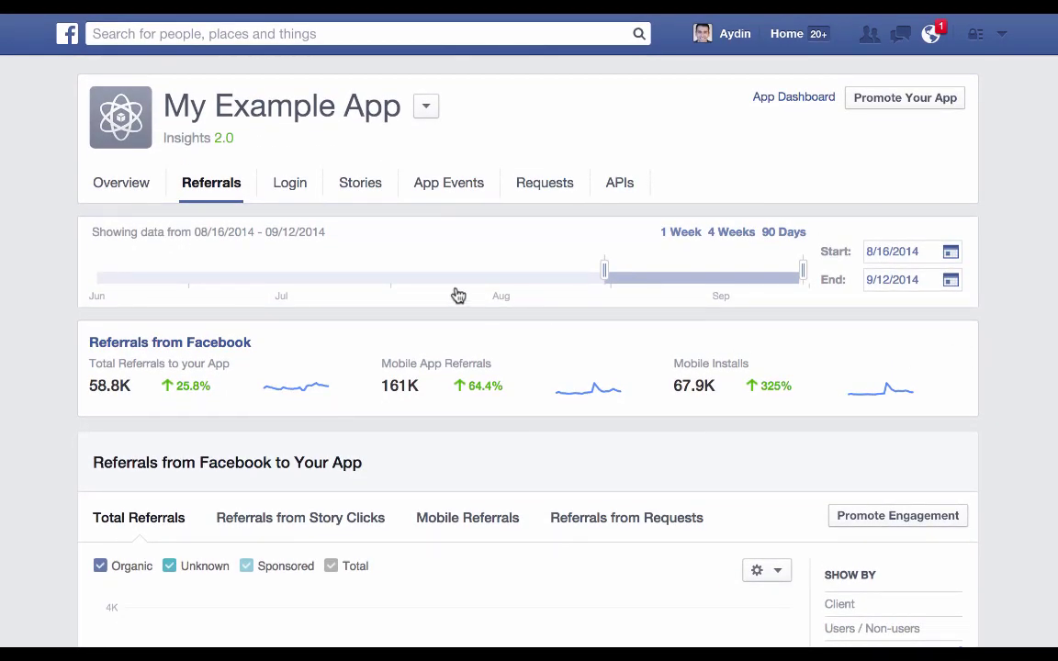
Open the Login report and chart Total Login Users after viewing Permission Removals and Active Login Users.
{"action": "left_click", "coordinate": [289, 188]}
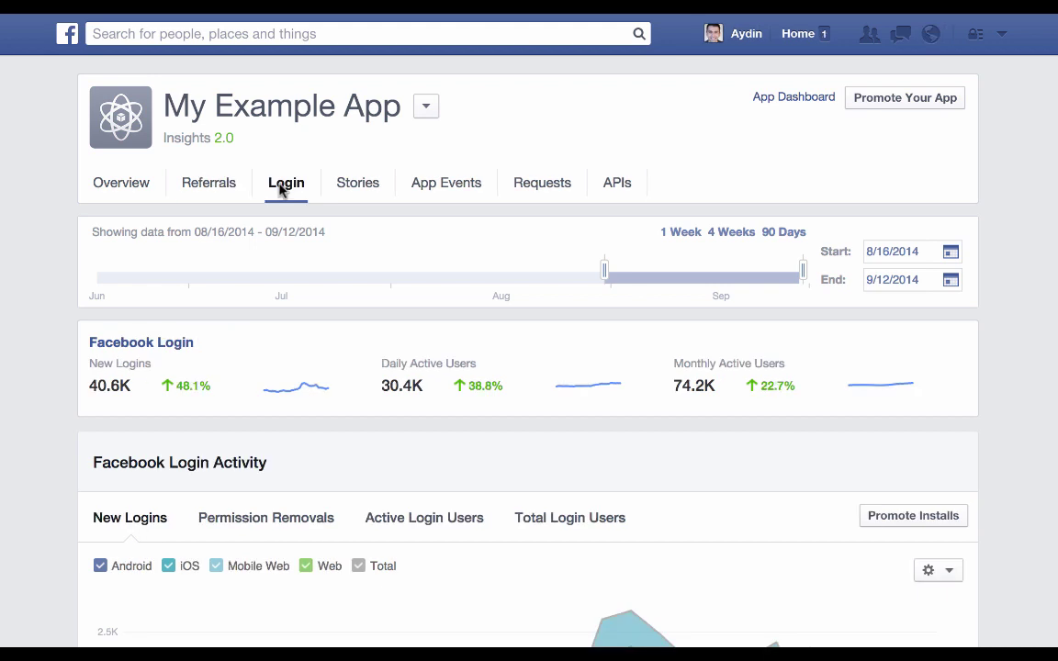
{"action": "scroll", "coordinate": [282, 188], "scroll_direction": "down", "scroll_amount": 5}
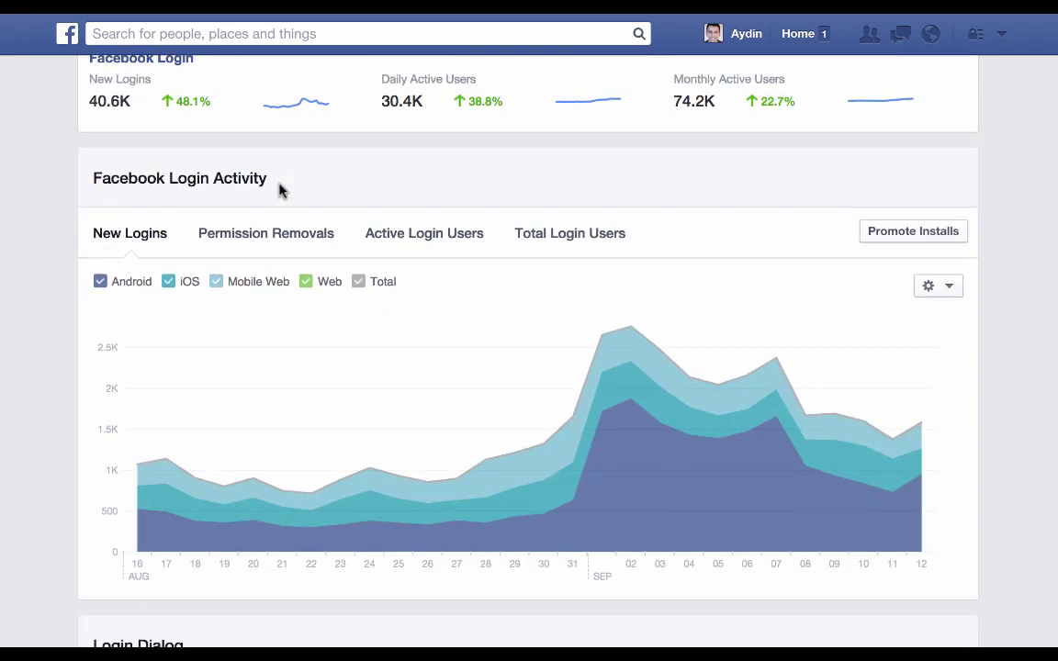
{"action": "left_click", "coordinate": [303, 235]}
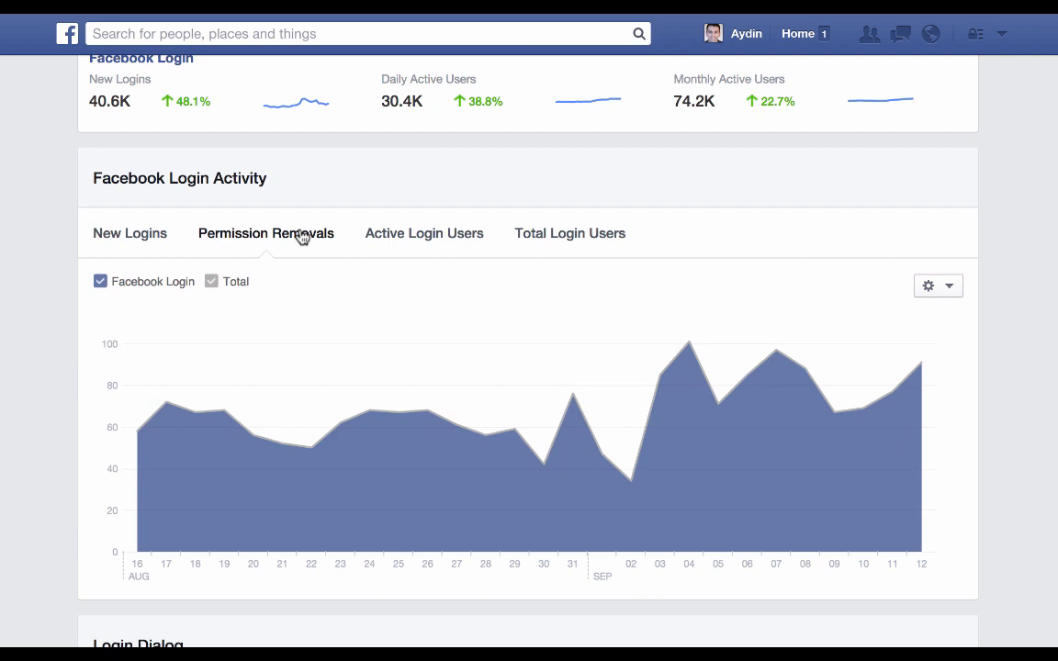
{"action": "left_click", "coordinate": [426, 239]}
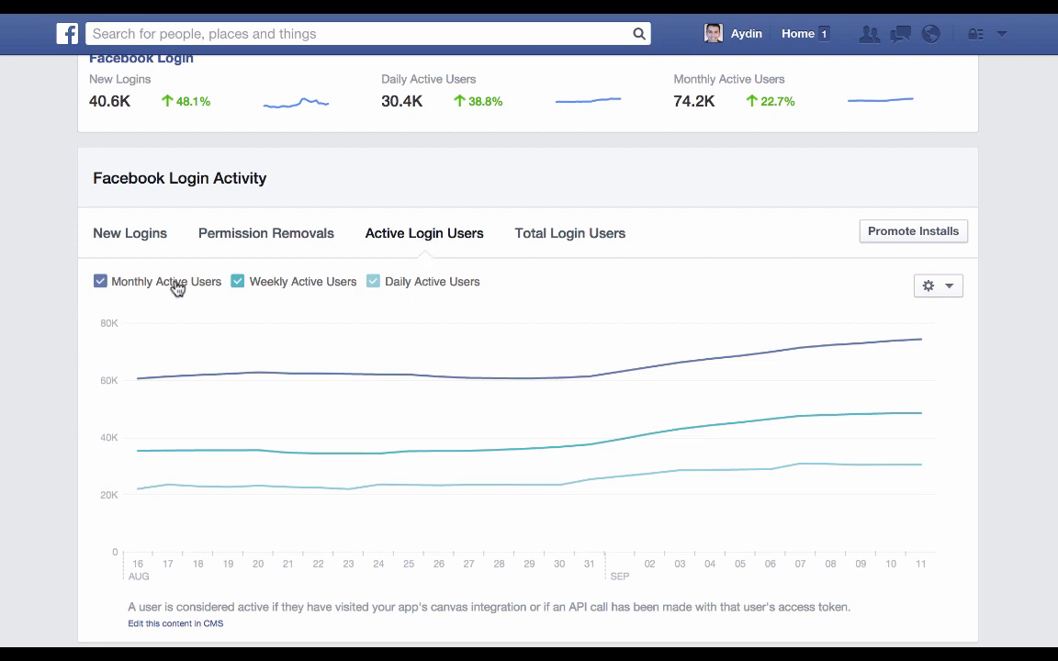
{"action": "left_click", "coordinate": [573, 230]}
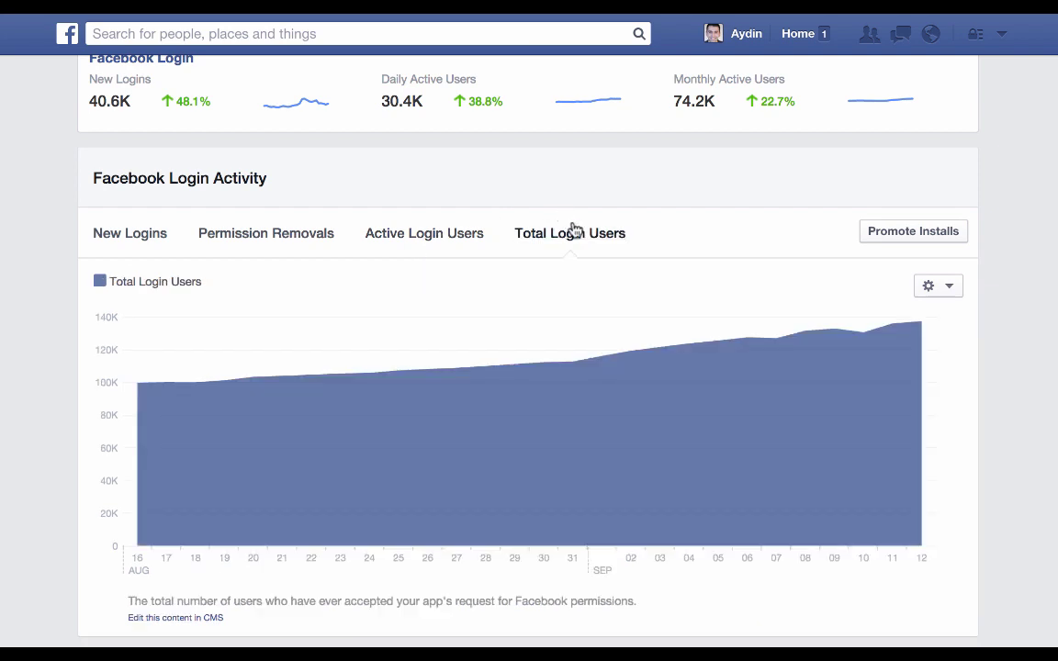
{"action": "scroll", "coordinate": [576, 236], "scroll_direction": "down", "scroll_amount": 5}
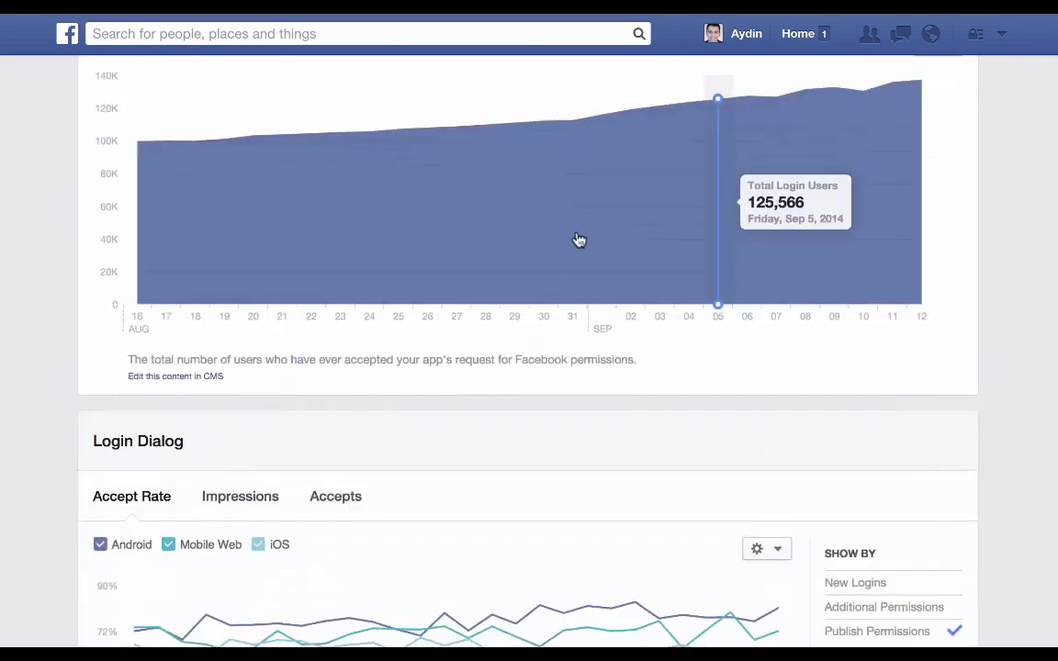
View Login Dialog impressions and accepts, then return to the accept rate chart.
{"action": "scroll", "coordinate": [576, 236], "scroll_direction": "down", "scroll_amount": 1}
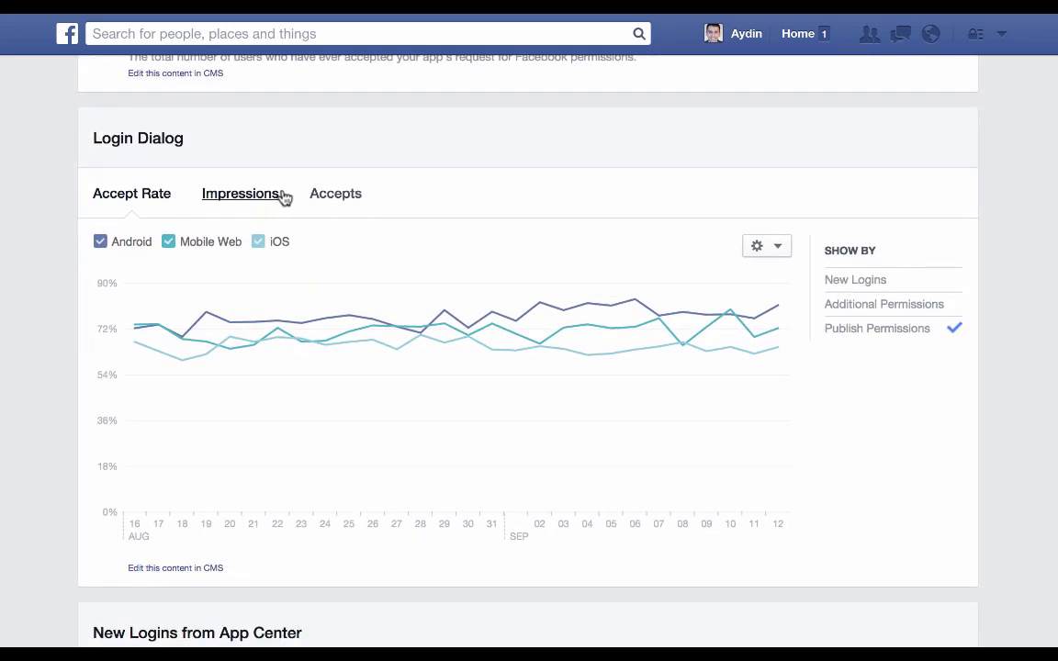
{"action": "left_click", "coordinate": [270, 197]}
{"action": "left_click", "coordinate": [349, 198]}
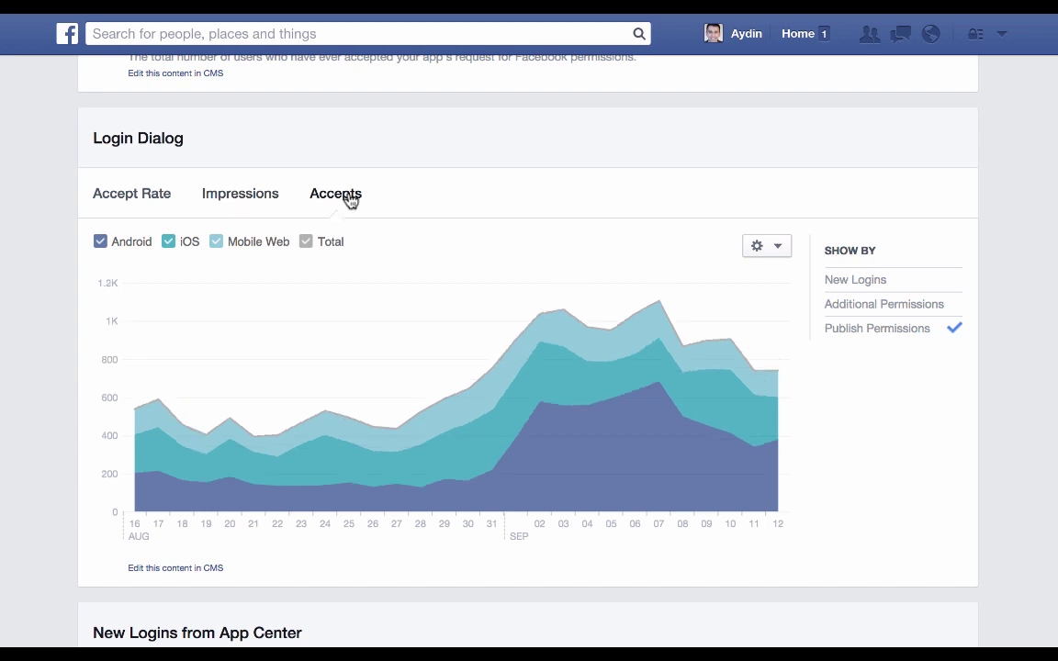
{"action": "left_click", "coordinate": [131, 195]}
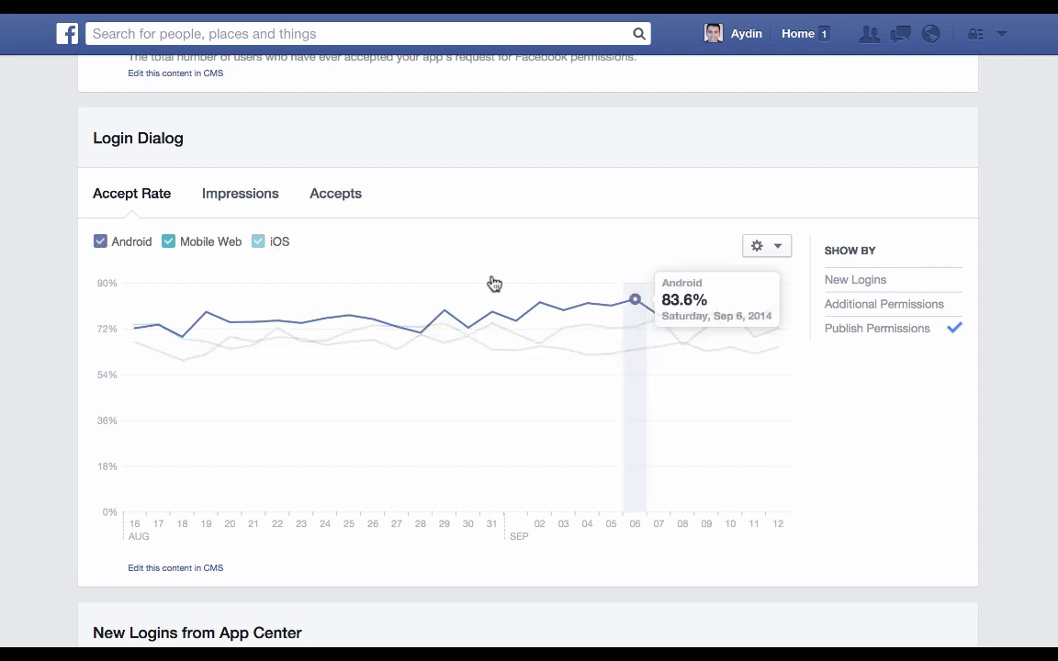
Break the accept rate down by New Logins, Additional Permissions and Publish Permissions.
{"action": "left_click", "coordinate": [875, 285]}
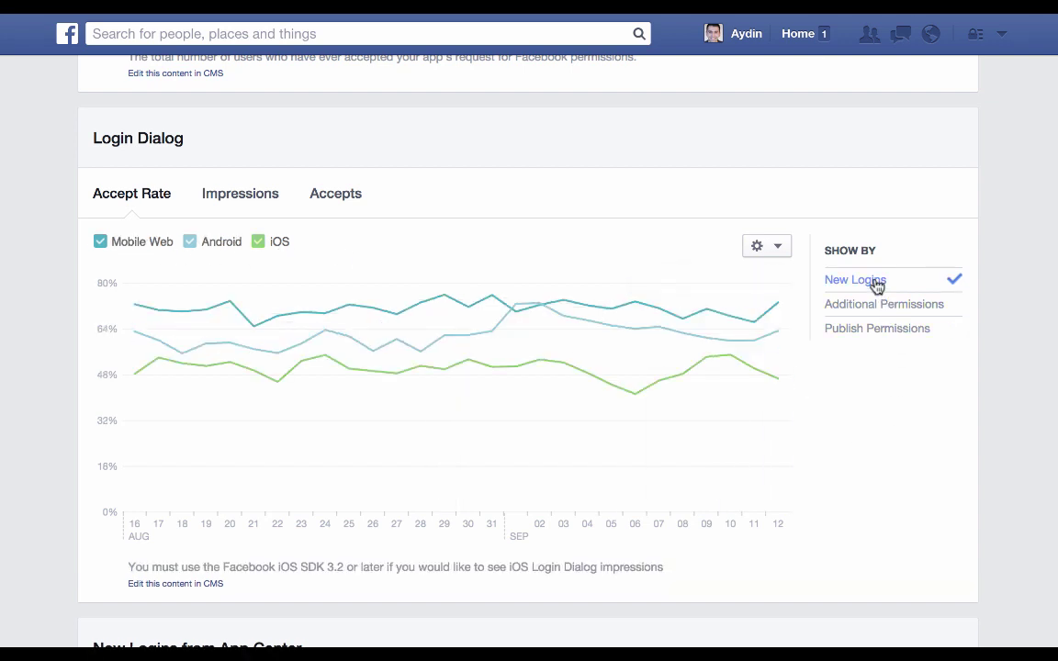
{"action": "left_click", "coordinate": [883, 306]}
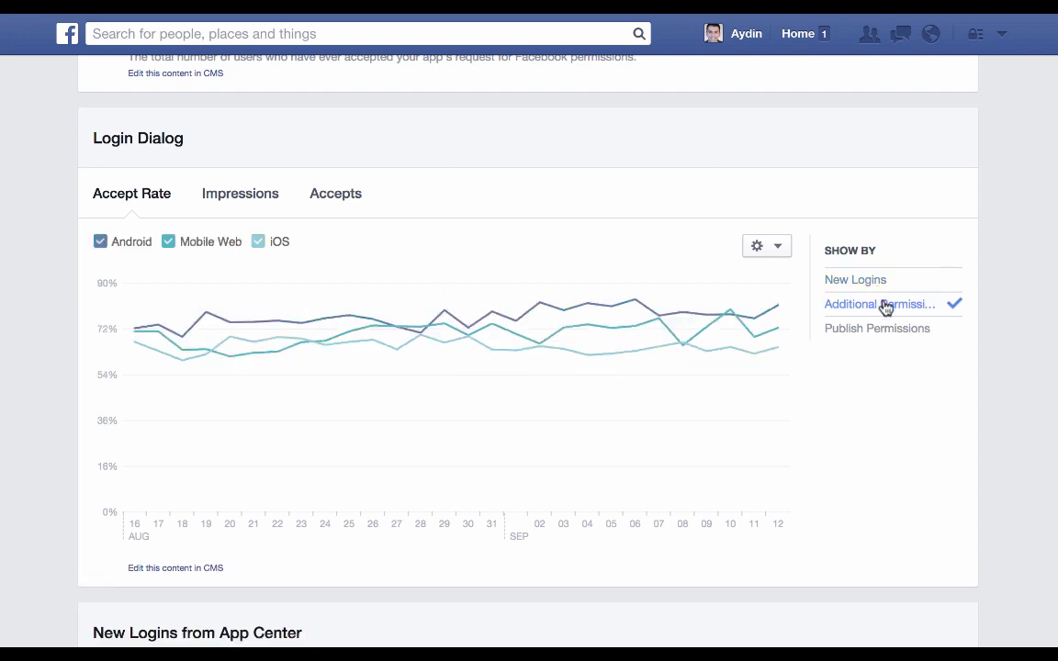
{"action": "left_click", "coordinate": [881, 328]}
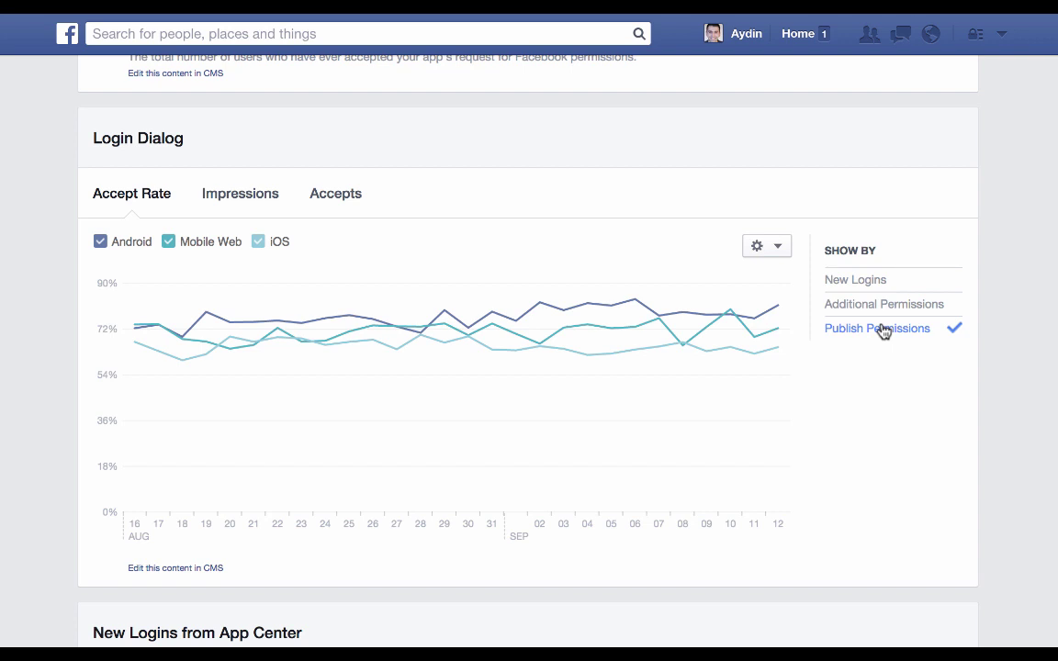
{"action": "scroll", "coordinate": [882, 331], "scroll_direction": "down", "scroll_amount": 5}
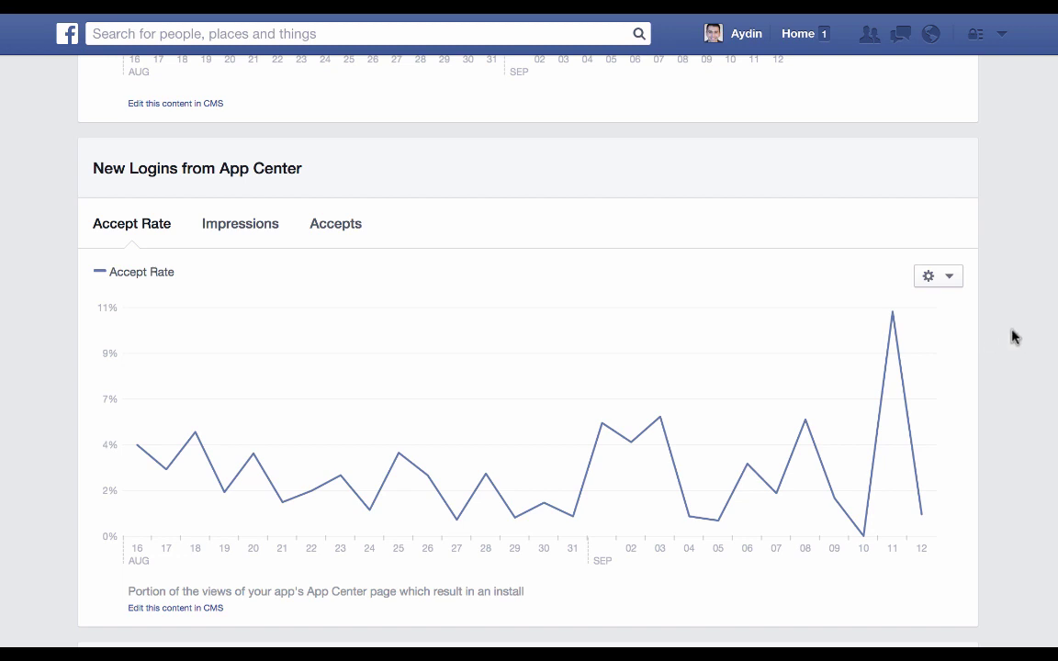
Scroll to Demographics of New Facebook Logins and read the gender and age bars.
{"action": "scroll", "coordinate": [1014, 337], "scroll_direction": "down", "scroll_amount": 6}
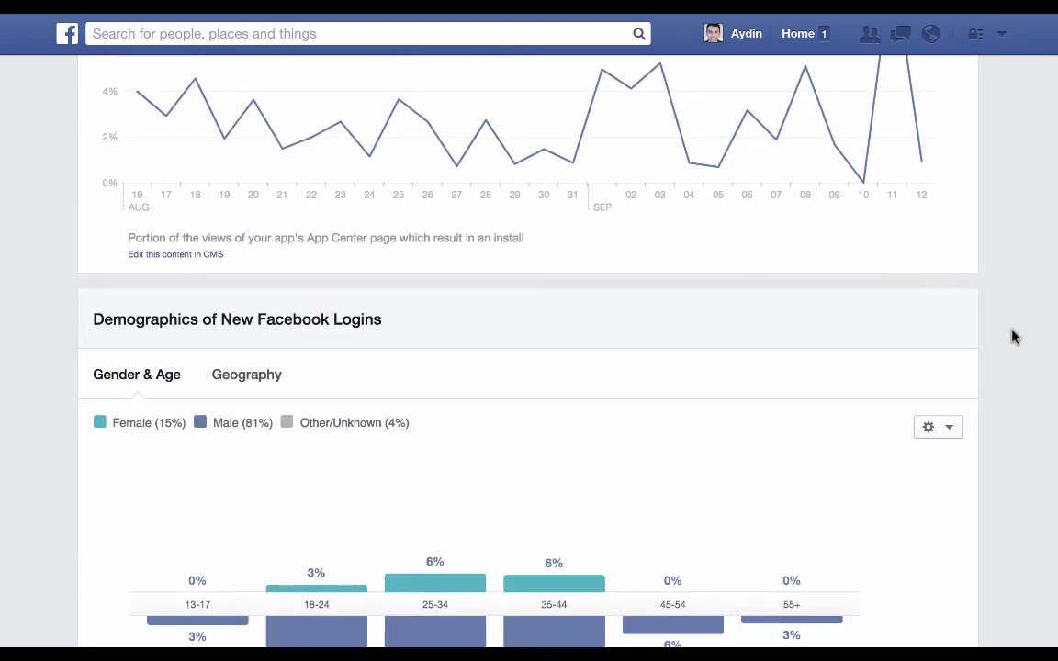
{"action": "scroll", "coordinate": [1014, 337], "scroll_direction": "down", "scroll_amount": 1}
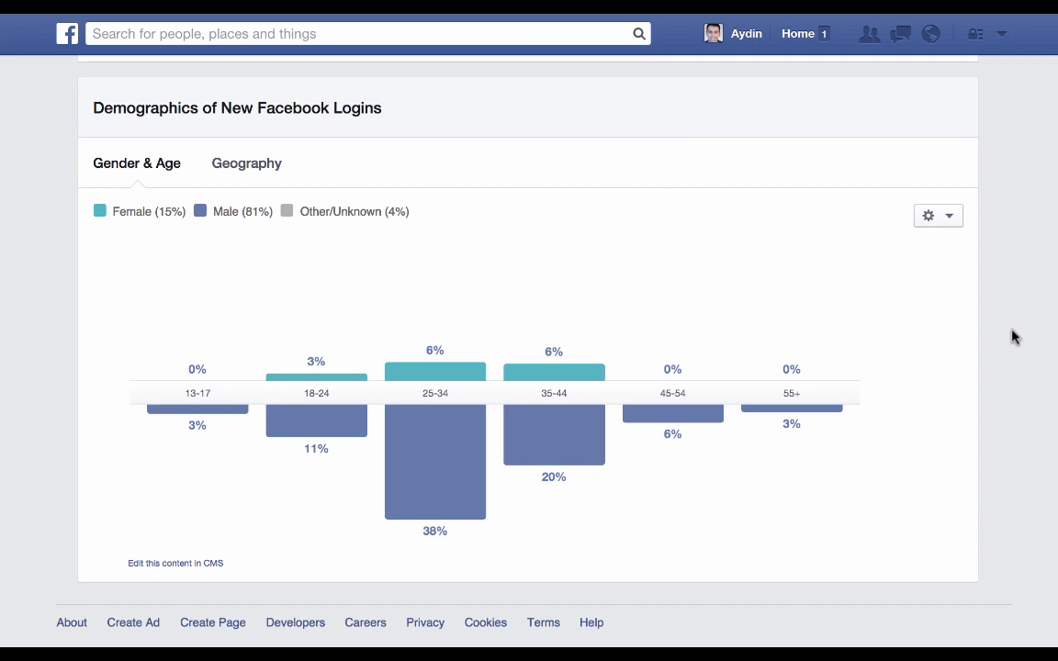
{"action": "mouse_move", "coordinate": [425, 508]}
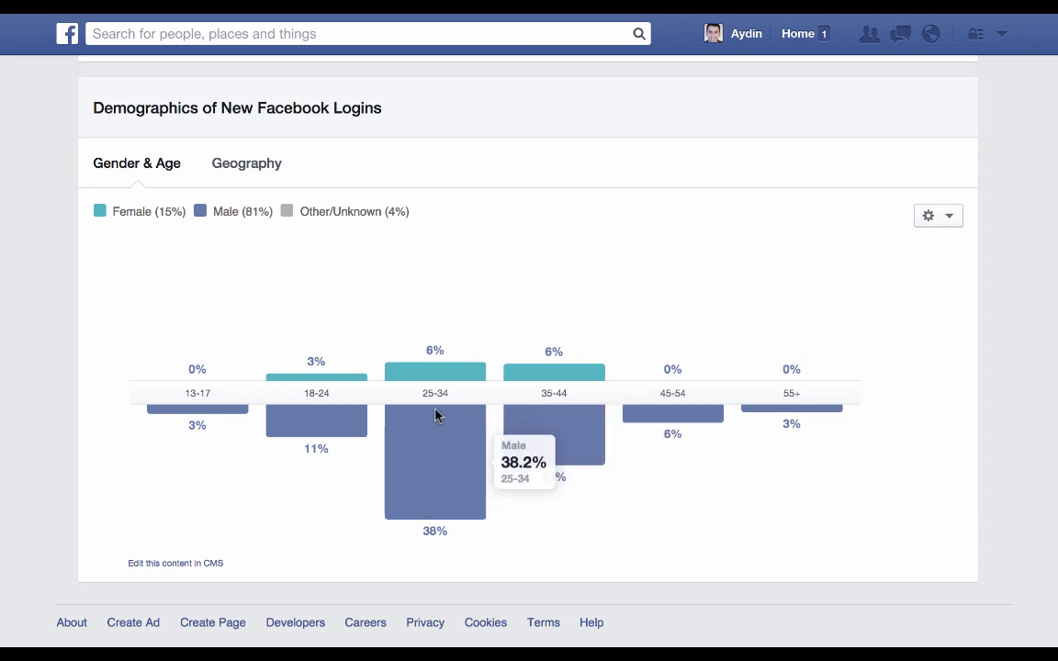
Show new logins by country and language on the Geography tab, then scroll back up.
{"action": "mouse_move", "coordinate": [436, 371]}
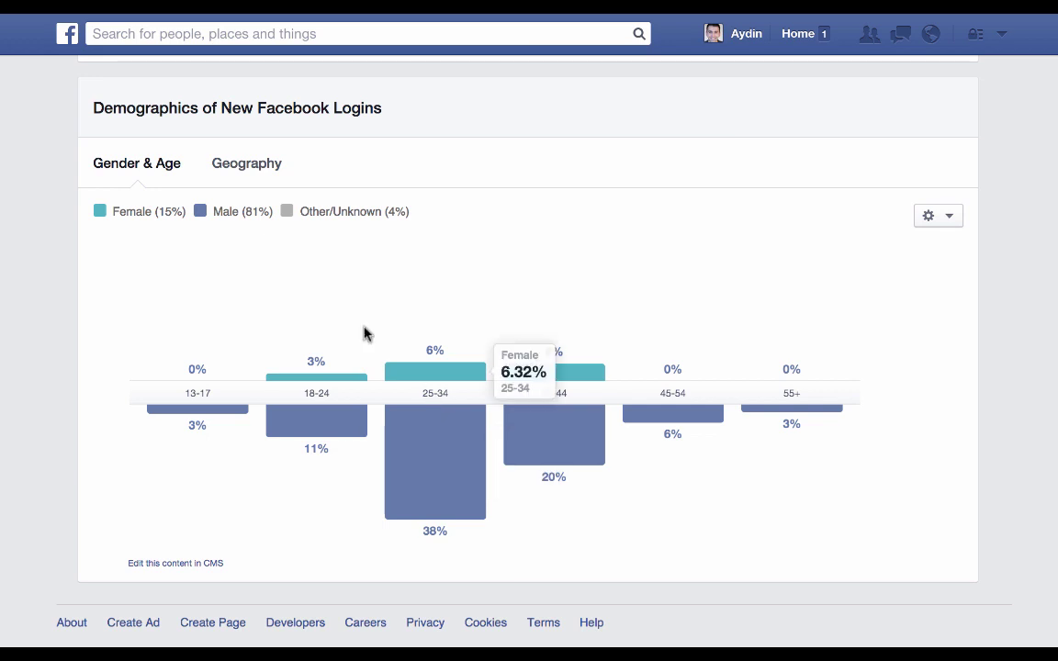
{"action": "left_click", "coordinate": [254, 173]}
{"action": "scroll", "coordinate": [454, 195], "scroll_direction": "down", "scroll_amount": 1}
{"action": "scroll", "coordinate": [668, 340], "scroll_direction": "down", "scroll_amount": 1}
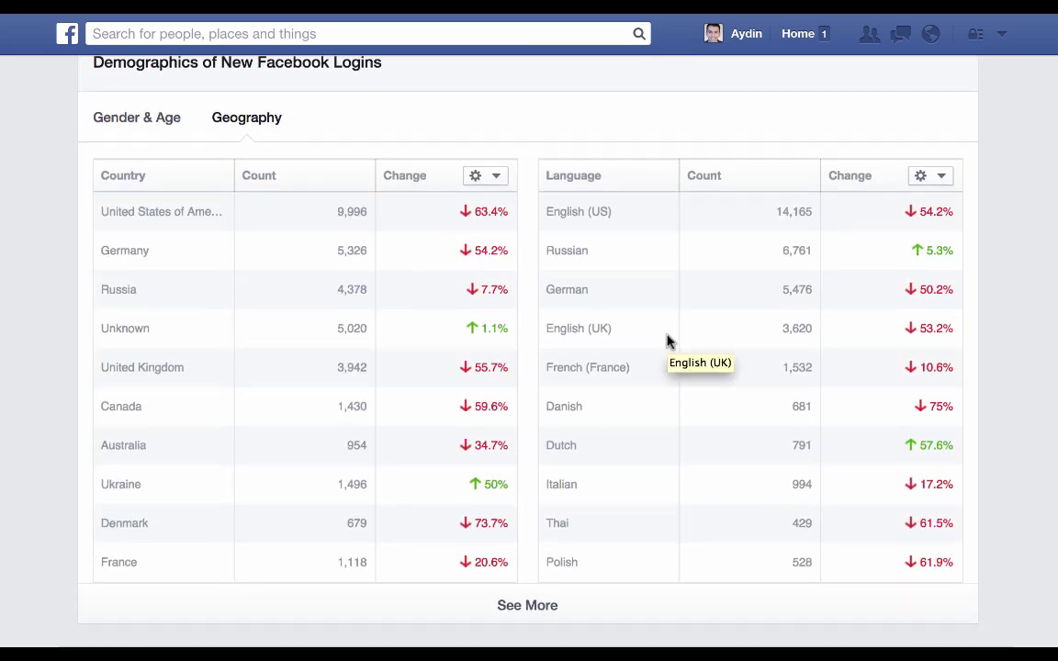
{"action": "scroll", "coordinate": [668, 340], "scroll_direction": "up", "scroll_amount": 15}
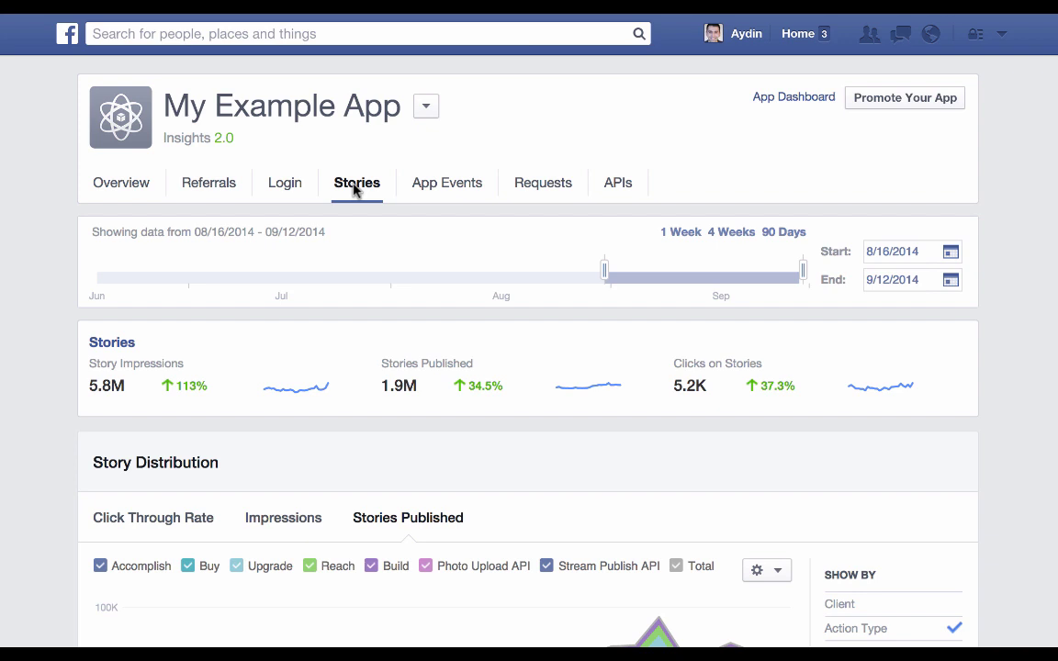
Collapse Stories Published to one total and compare Impressions and Click Through Rate charts.
{"action": "scroll", "coordinate": [355, 186], "scroll_direction": "down", "scroll_amount": 5}
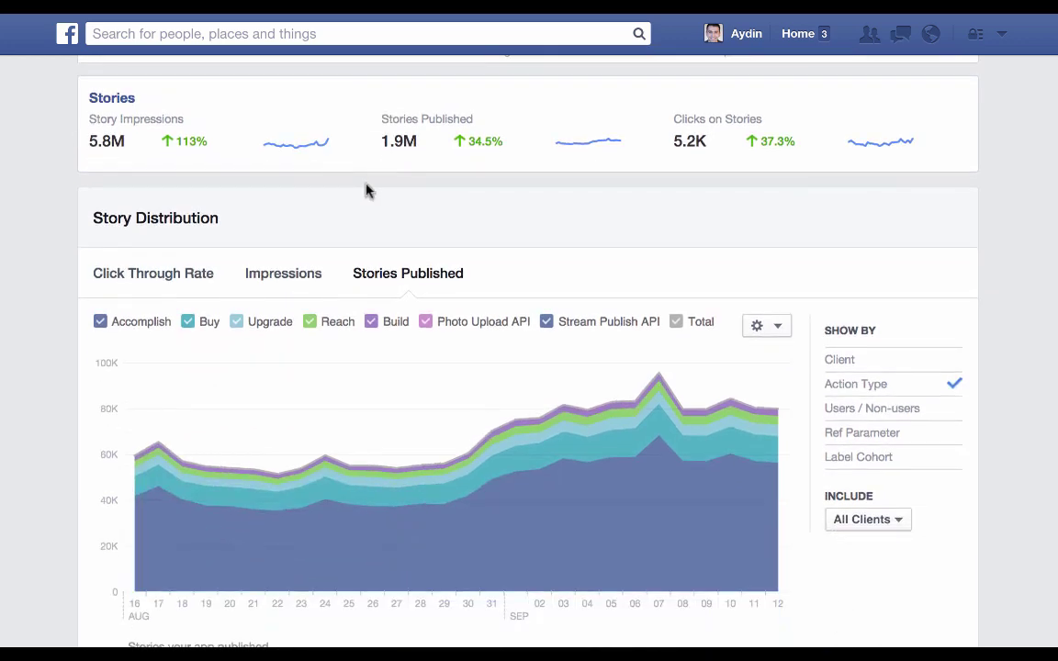
{"action": "left_click", "coordinate": [870, 389]}
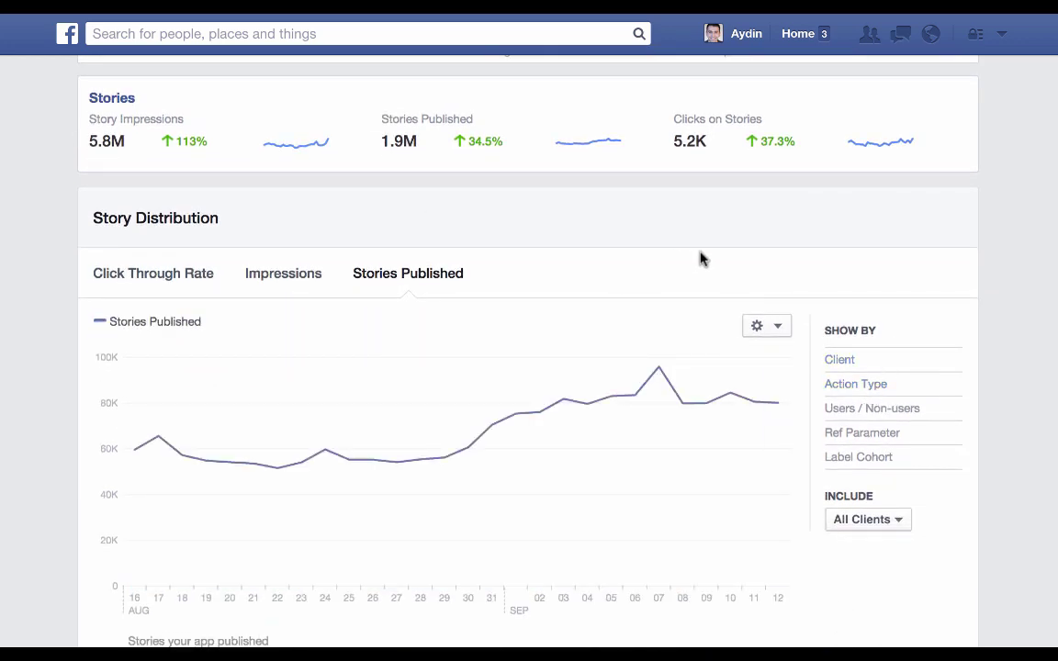
{"action": "scroll", "coordinate": [699, 257], "scroll_direction": "down", "scroll_amount": 1}
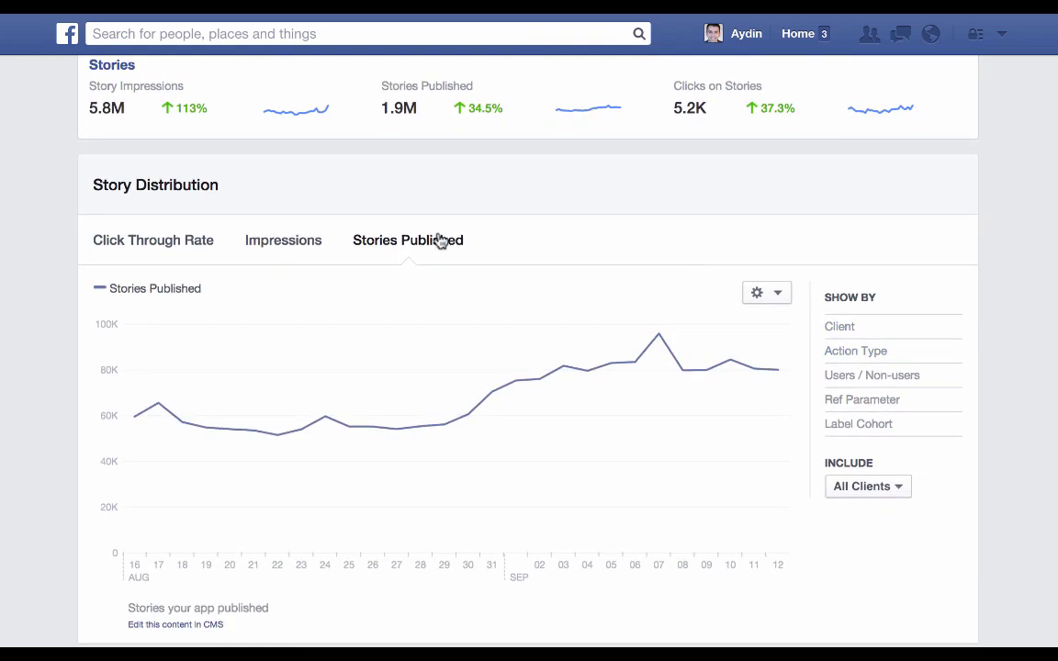
{"action": "left_click", "coordinate": [275, 241]}
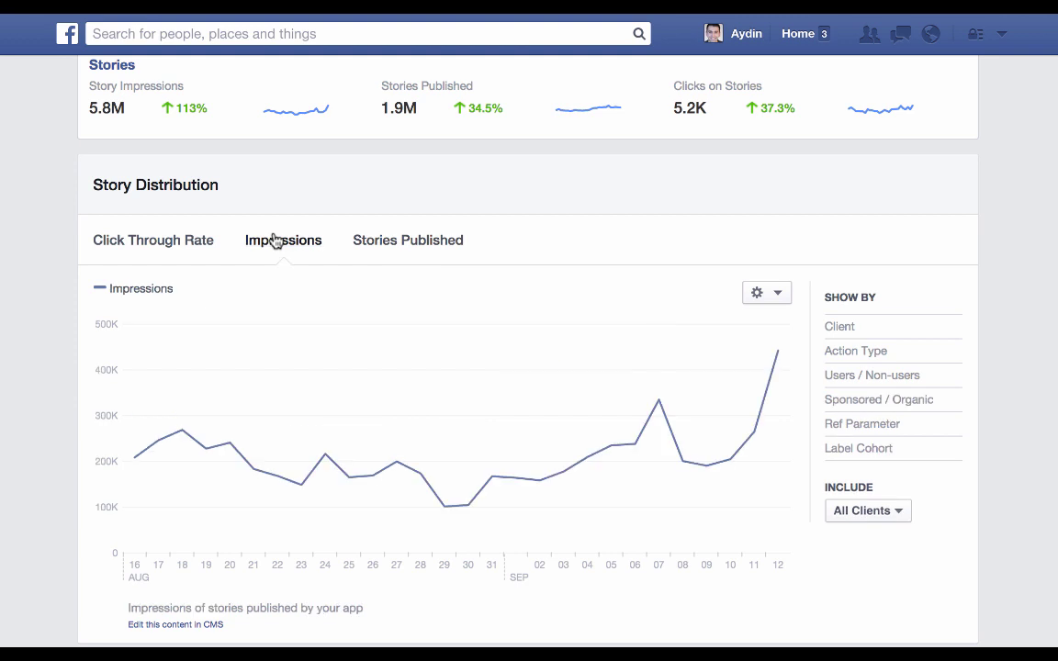
{"action": "left_click", "coordinate": [135, 242]}
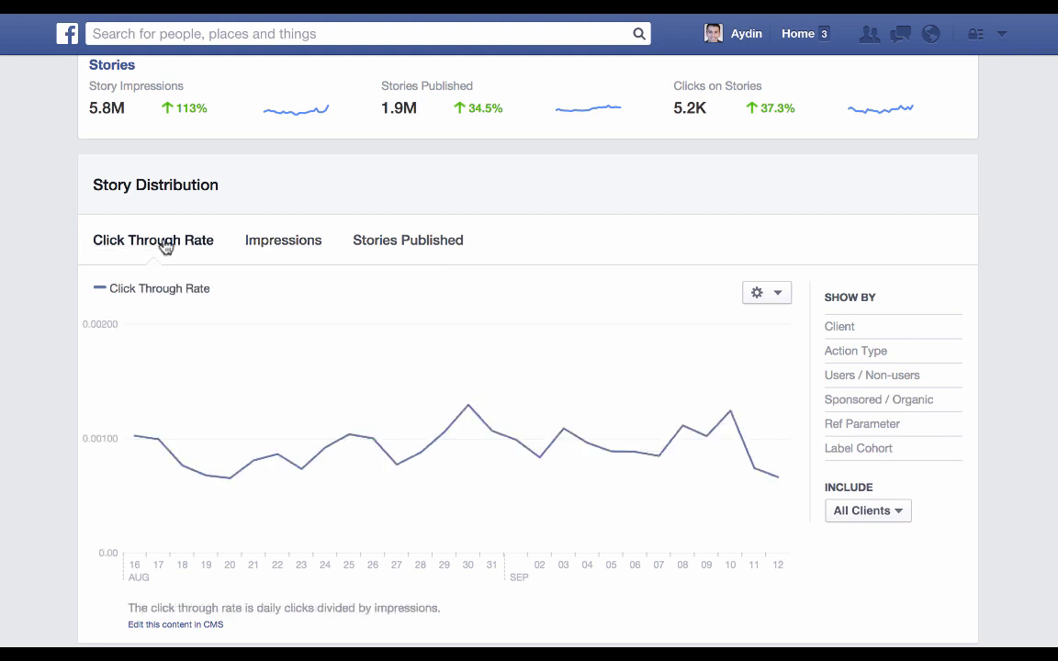
{"action": "left_click", "coordinate": [383, 248]}
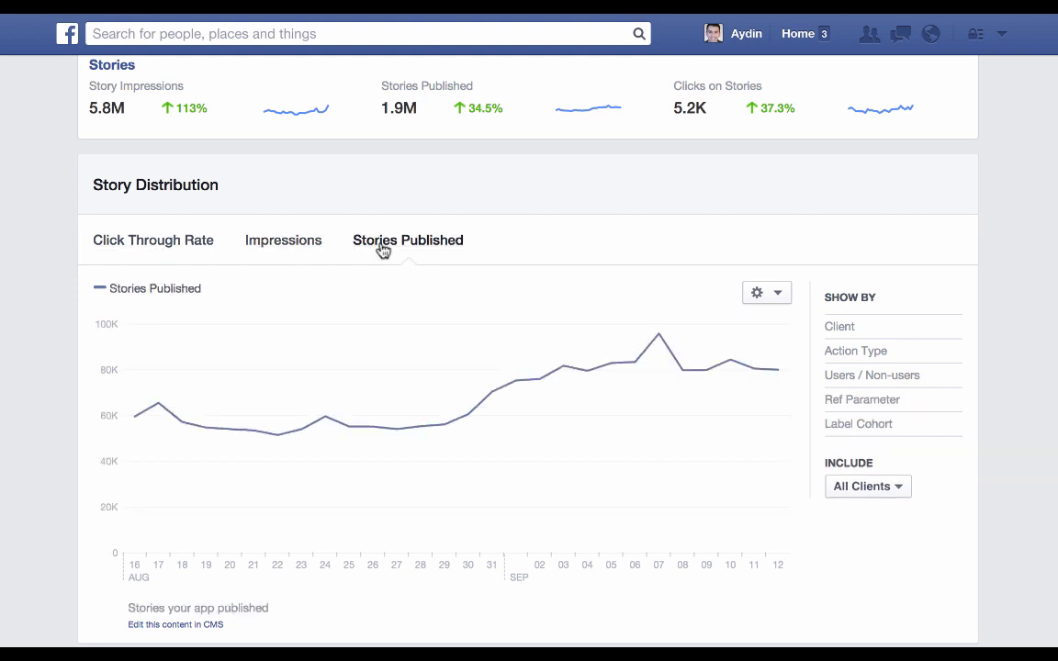
Split Stories Published by Action Type and scroll down to Positive Engagement with Stories.
{"action": "scroll", "coordinate": [382, 246], "scroll_direction": "down", "scroll_amount": 1}
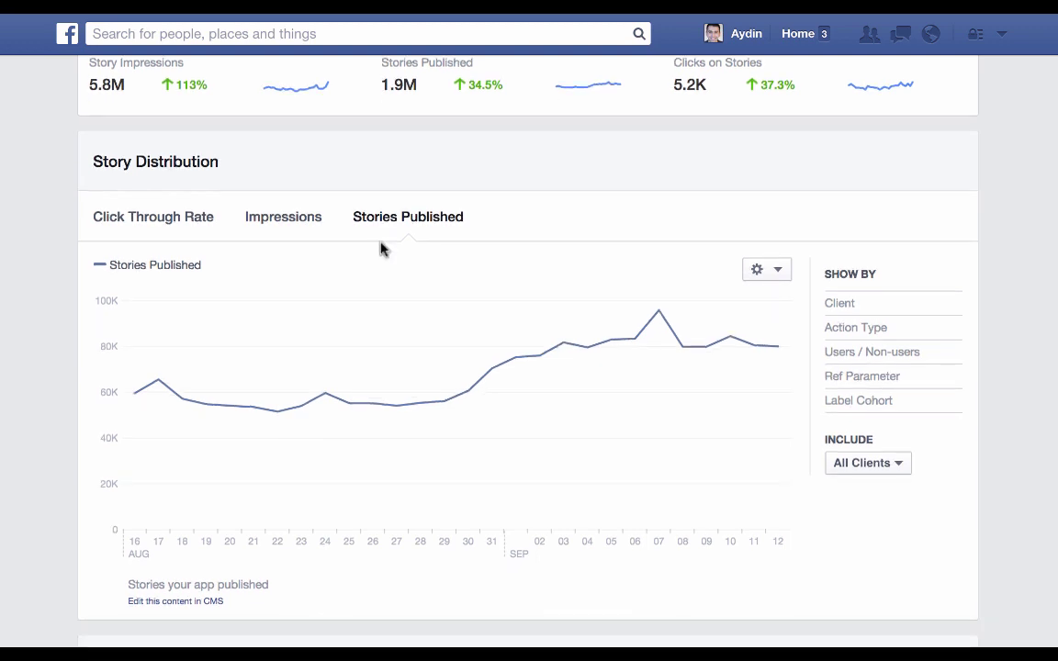
{"action": "left_click", "coordinate": [867, 331]}
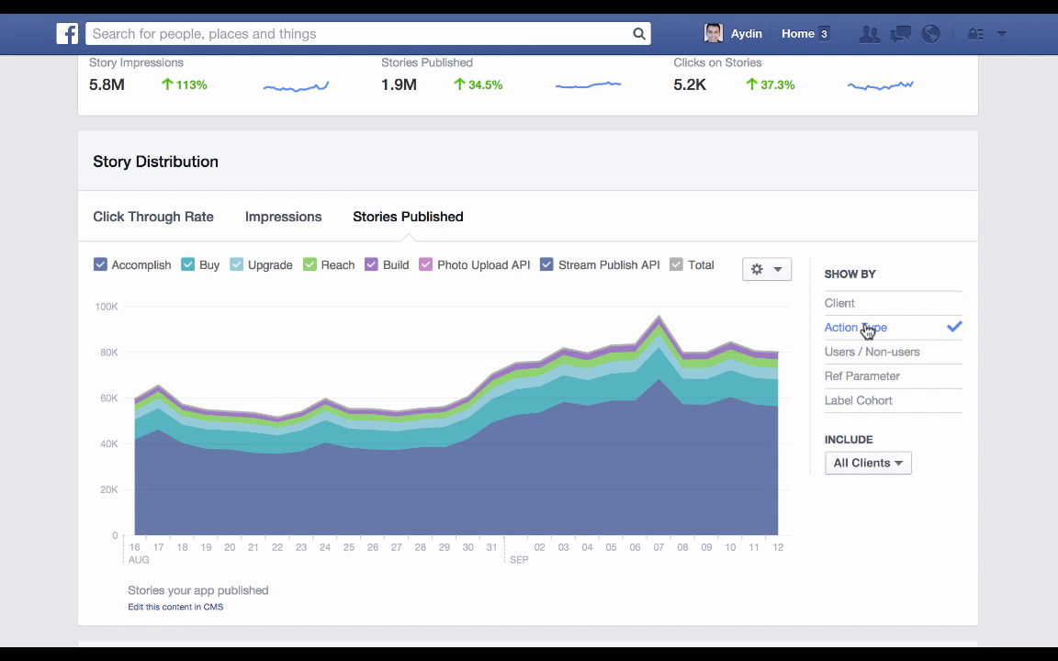
{"action": "scroll", "coordinate": [889, 327], "scroll_direction": "down", "scroll_amount": 1}
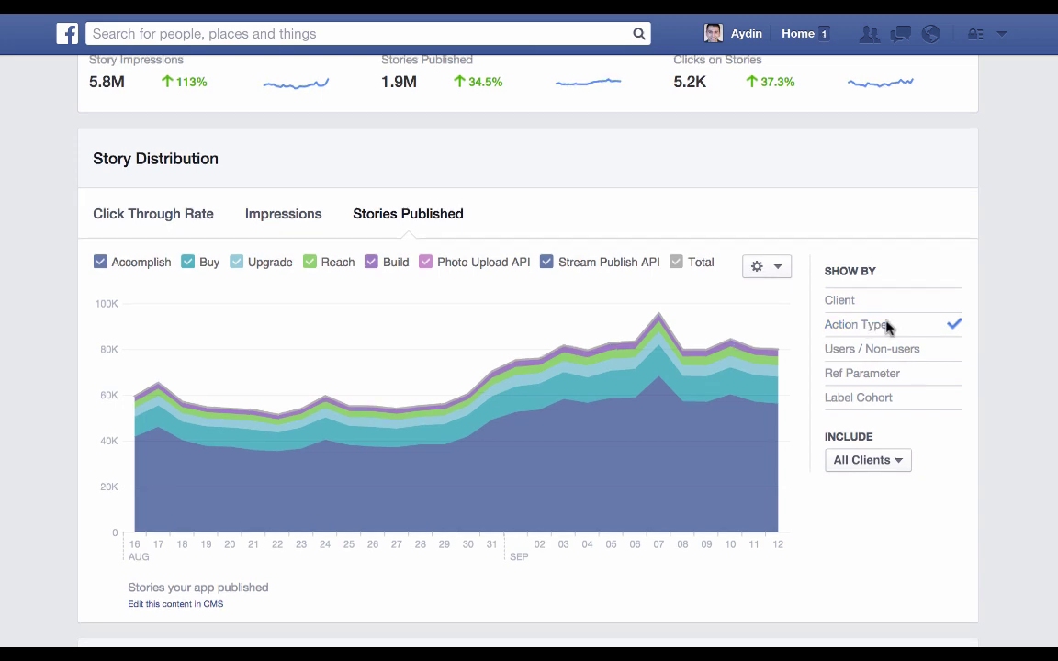
{"action": "scroll", "coordinate": [889, 328], "scroll_direction": "down", "scroll_amount": 5}
{"action": "scroll", "coordinate": [889, 328], "scroll_direction": "down", "scroll_amount": 2}
{"action": "scroll", "coordinate": [521, 250], "scroll_direction": "down", "scroll_amount": 1}
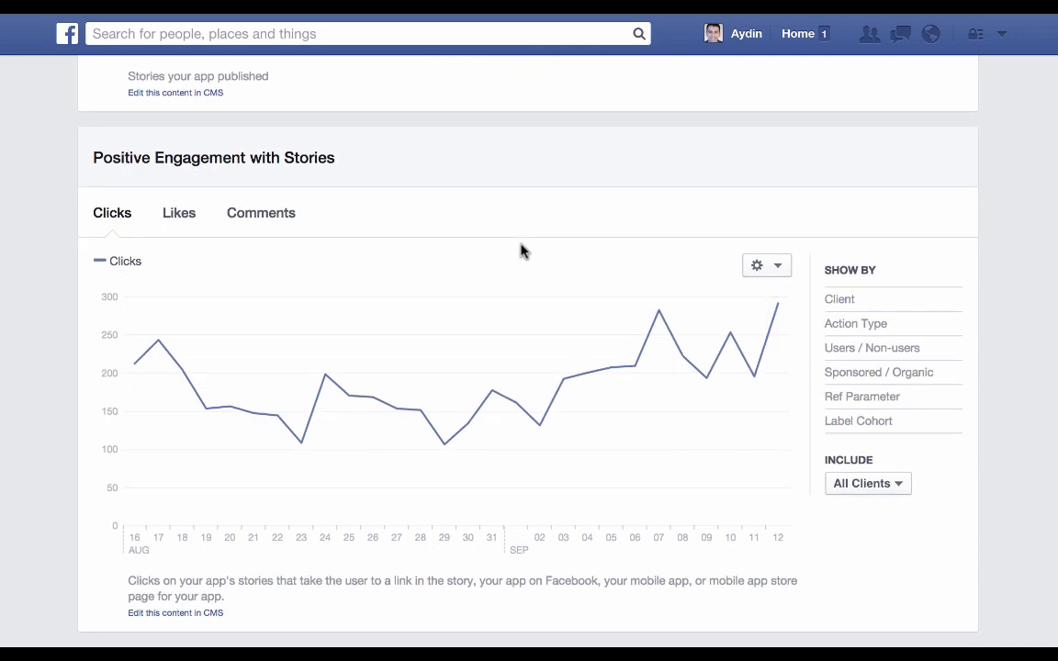
Break the story Likes chart down by Action Type after a look at Comments.
{"action": "left_click", "coordinate": [174, 214]}
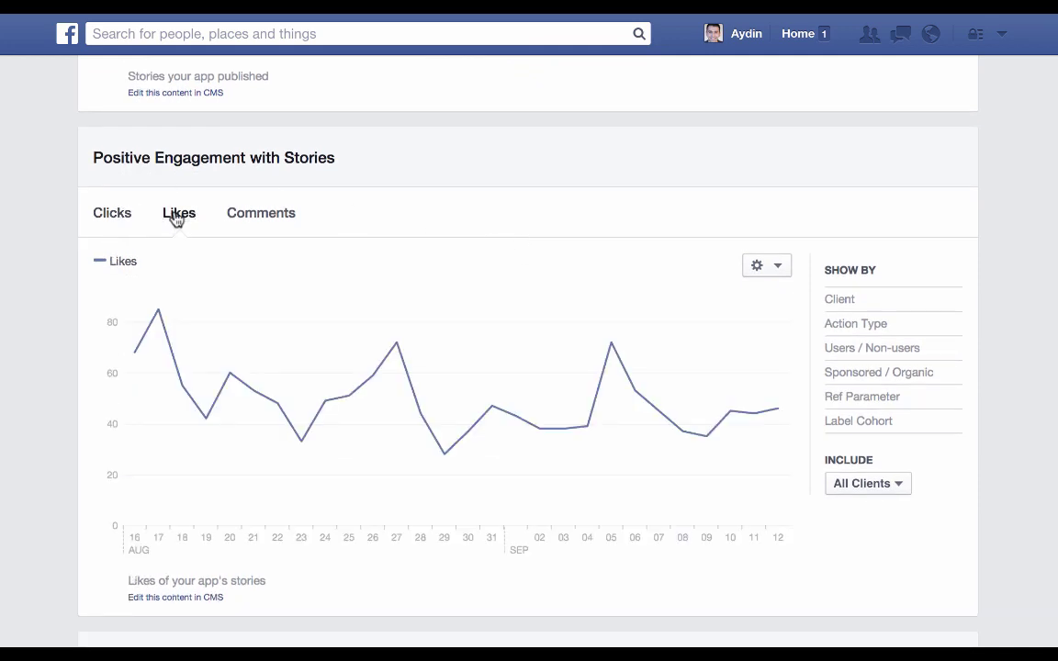
{"action": "left_click", "coordinate": [288, 214]}
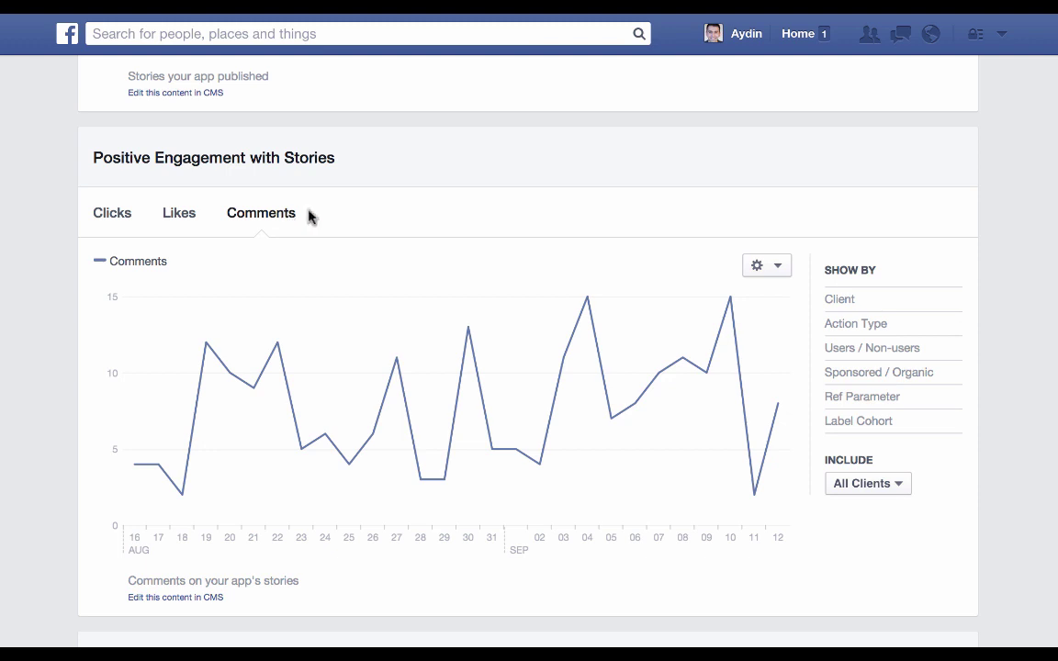
{"action": "left_click", "coordinate": [171, 216]}
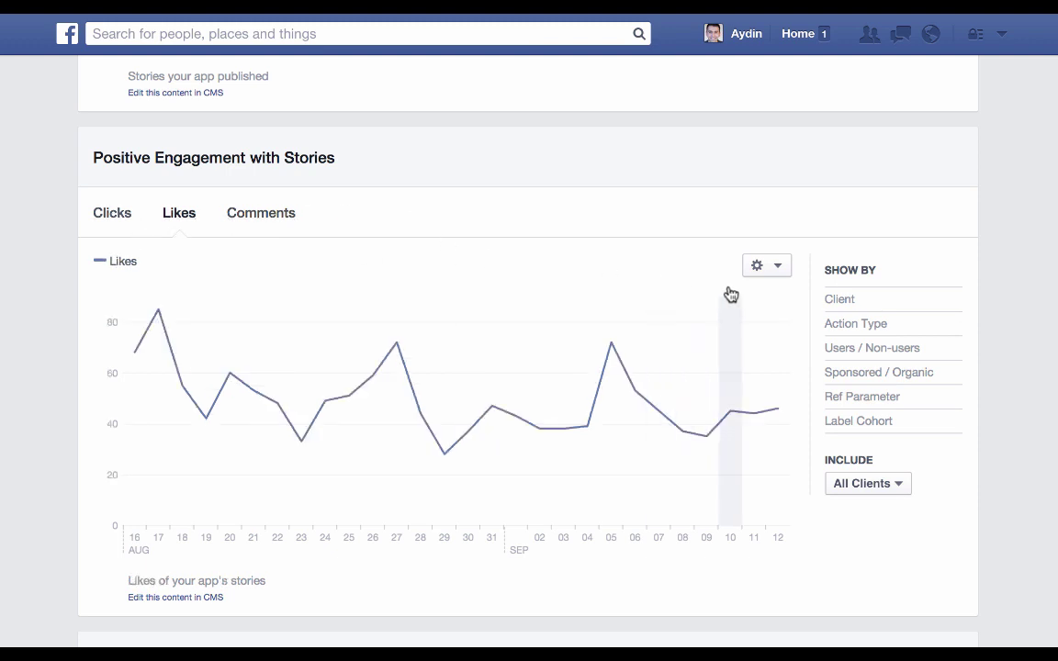
{"action": "left_click", "coordinate": [879, 328]}
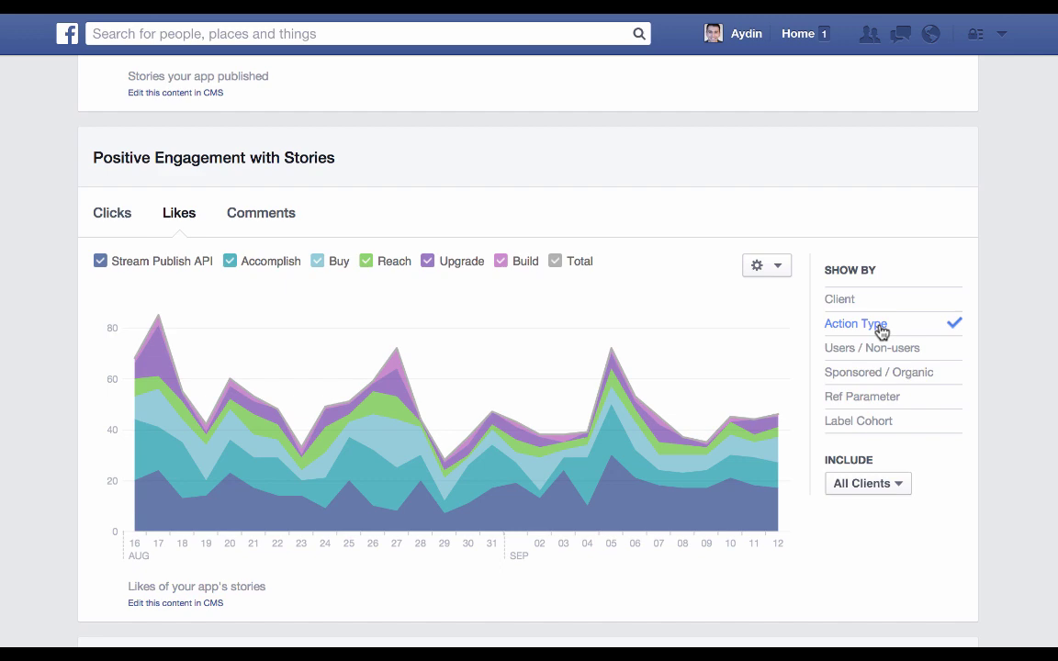
Show Spam Reports per 10,000 Impressions under Negative Engagement.
{"action": "scroll", "coordinate": [879, 331], "scroll_direction": "down", "scroll_amount": 5}
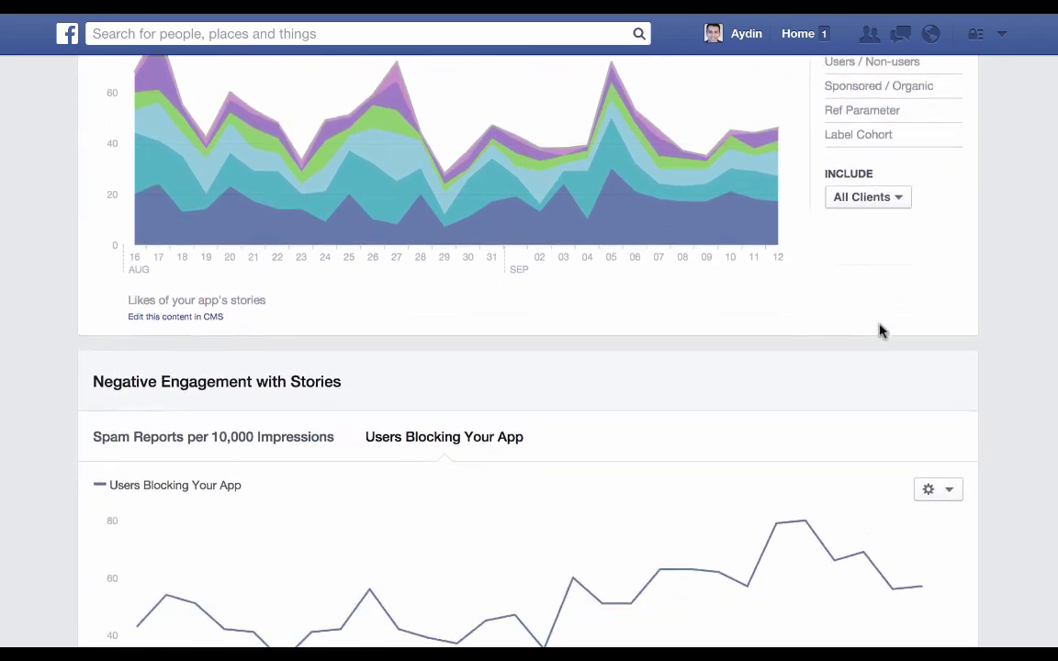
{"action": "scroll", "coordinate": [879, 330], "scroll_direction": "down", "scroll_amount": 2}
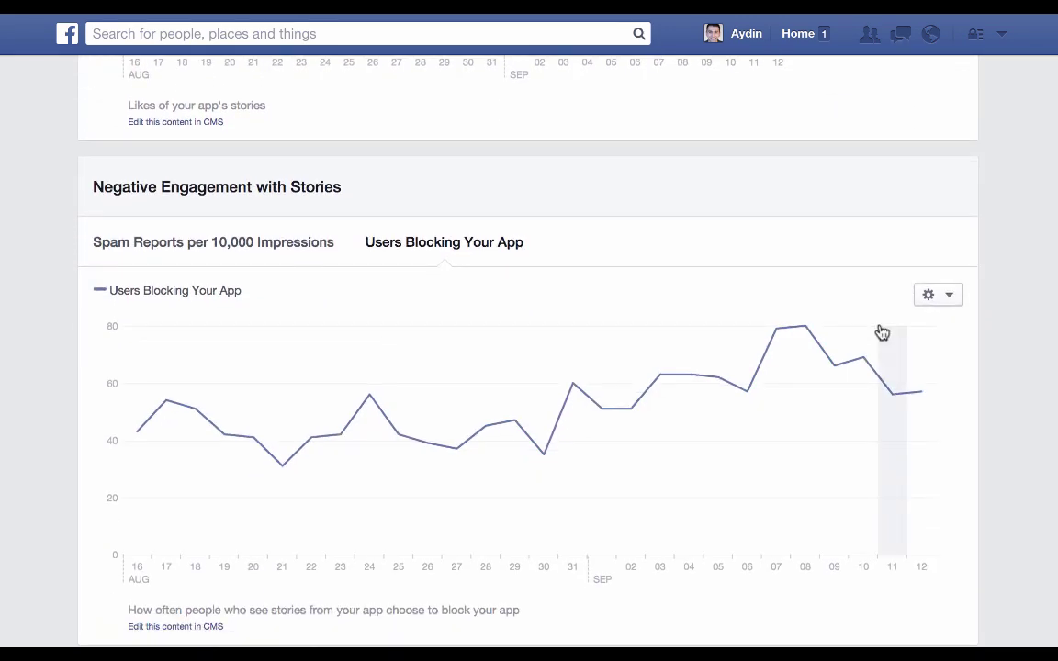
{"action": "scroll", "coordinate": [882, 333], "scroll_direction": "down", "scroll_amount": 1}
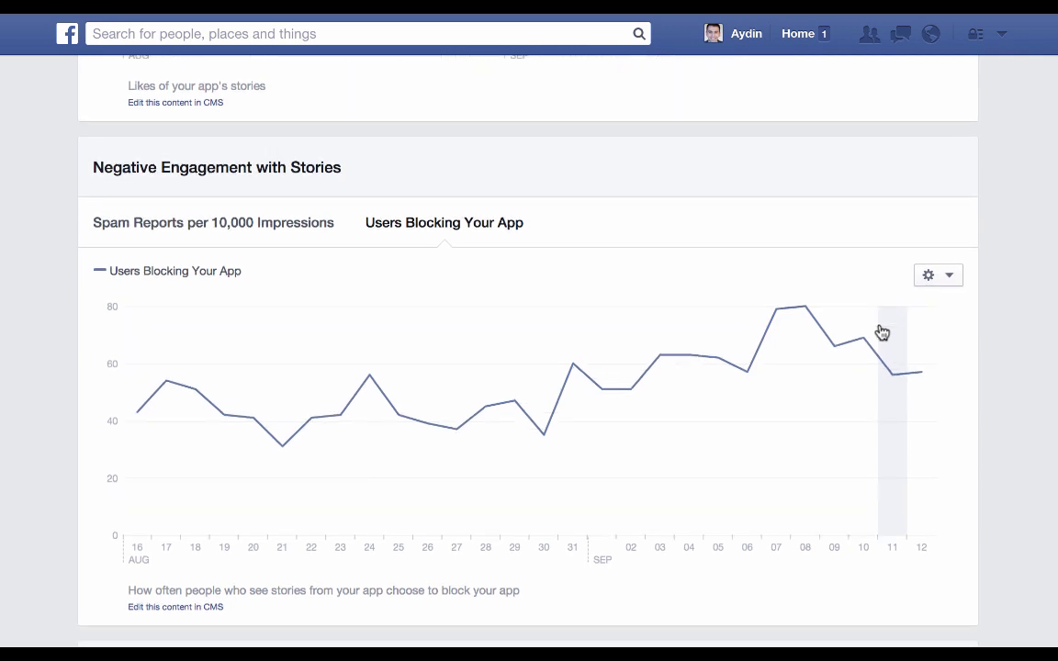
{"action": "left_click", "coordinate": [307, 233]}
{"action": "scroll", "coordinate": [307, 234], "scroll_direction": "down", "scroll_amount": 2}
{"action": "scroll", "coordinate": [307, 234], "scroll_direction": "down", "scroll_amount": 10}
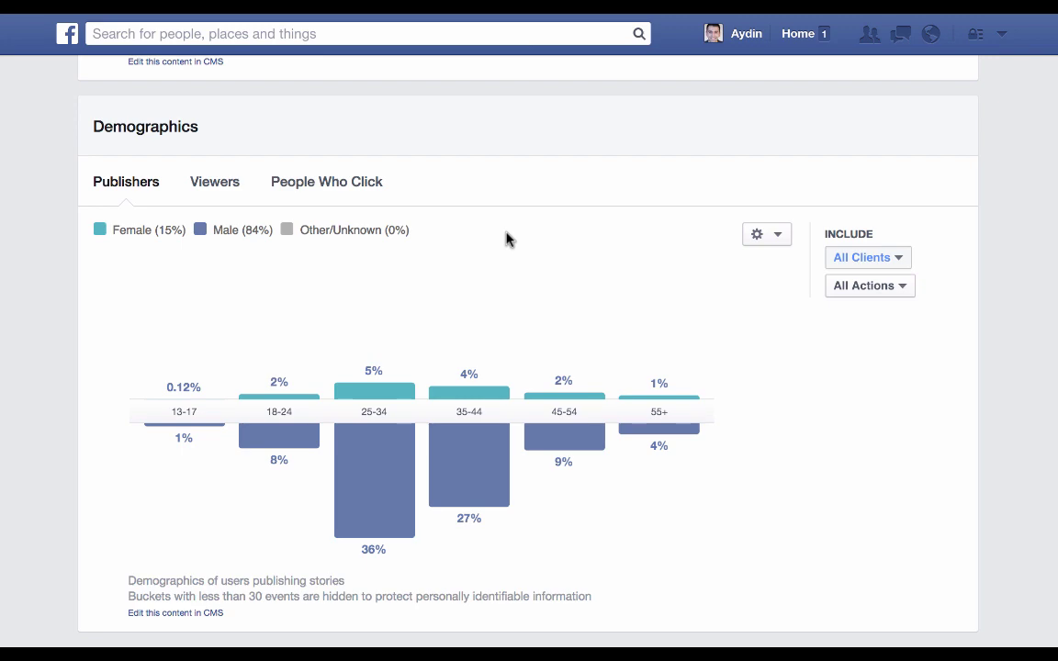
{"action": "scroll", "coordinate": [507, 240], "scroll_direction": "up", "scroll_amount": 20}
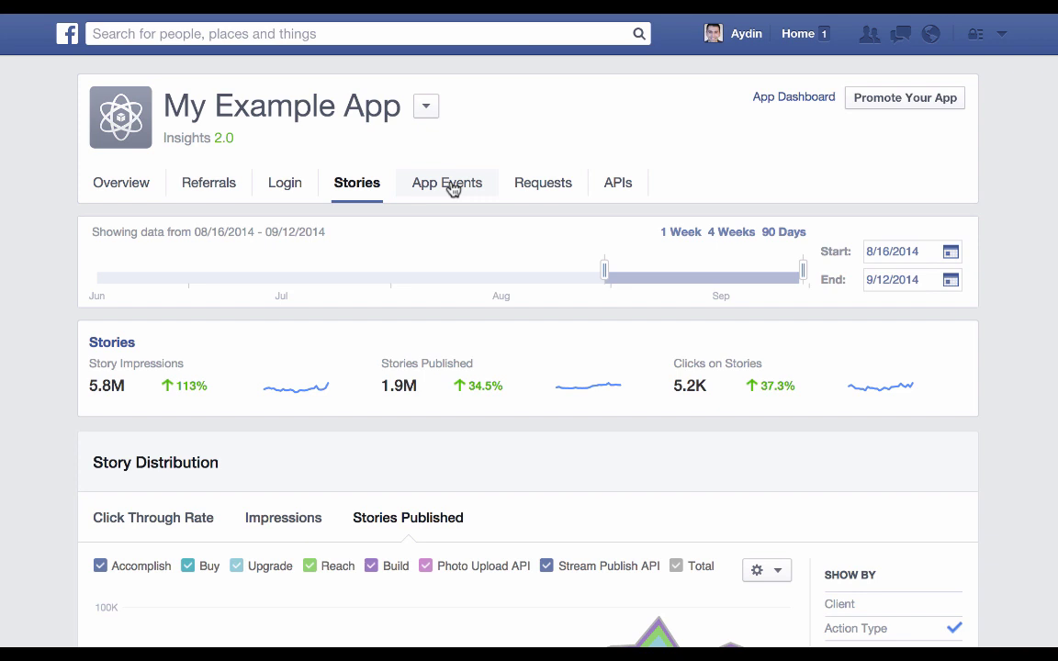
View the App Events report: 334.5K installs, 205.6K weekly active users, $448.5K purchases, plus the events table.
{"action": "left_click", "coordinate": [453, 190]}
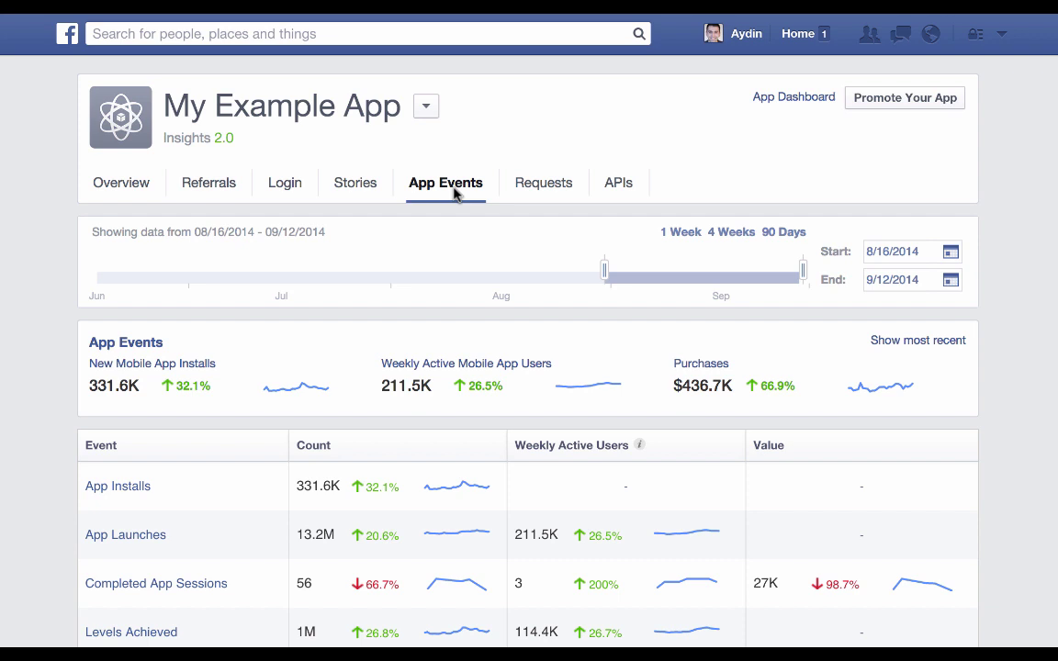
{"action": "scroll", "coordinate": [454, 193], "scroll_direction": "down", "scroll_amount": 5}
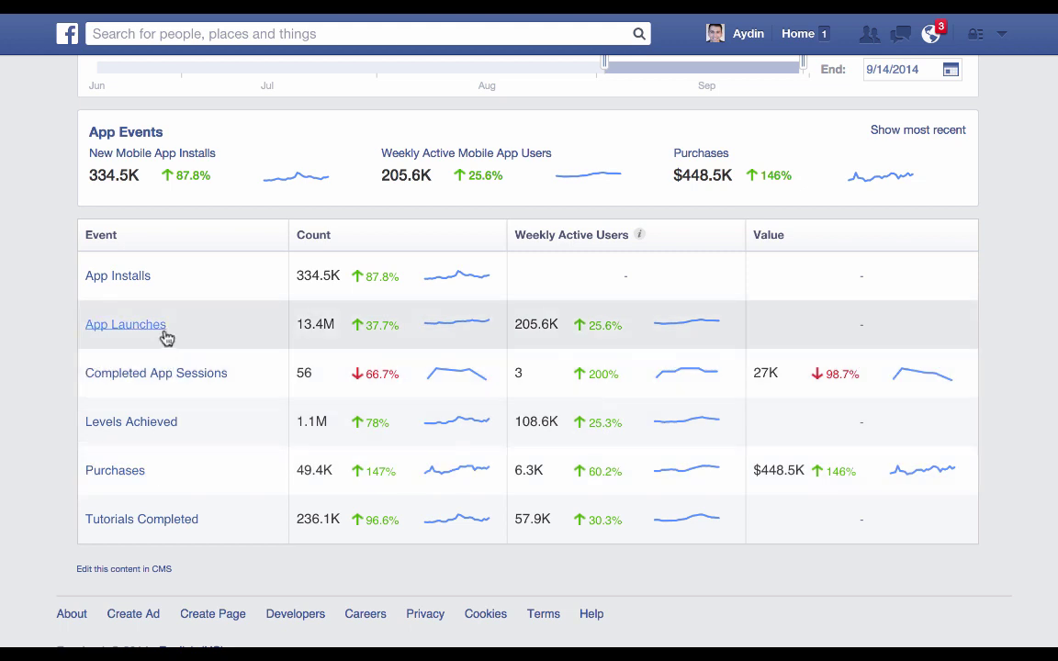
Open the App Launches event details and check the All Ages filter, leaving it unchanged.
{"action": "left_click", "coordinate": [124, 325]}
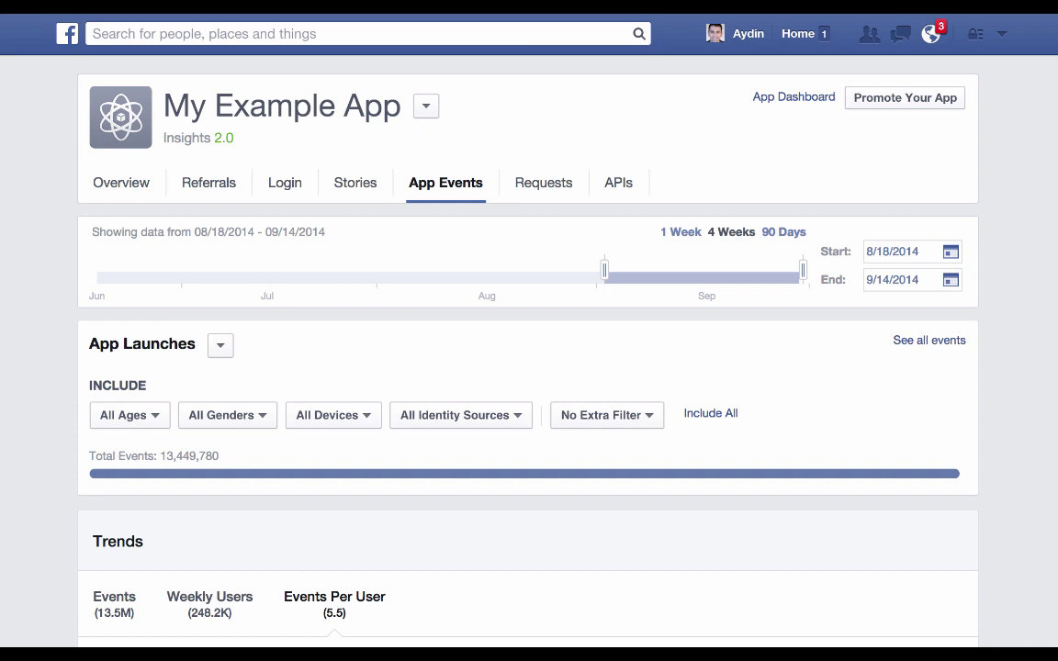
{"action": "scroll", "coordinate": [66, 177], "scroll_direction": "down", "scroll_amount": 5}
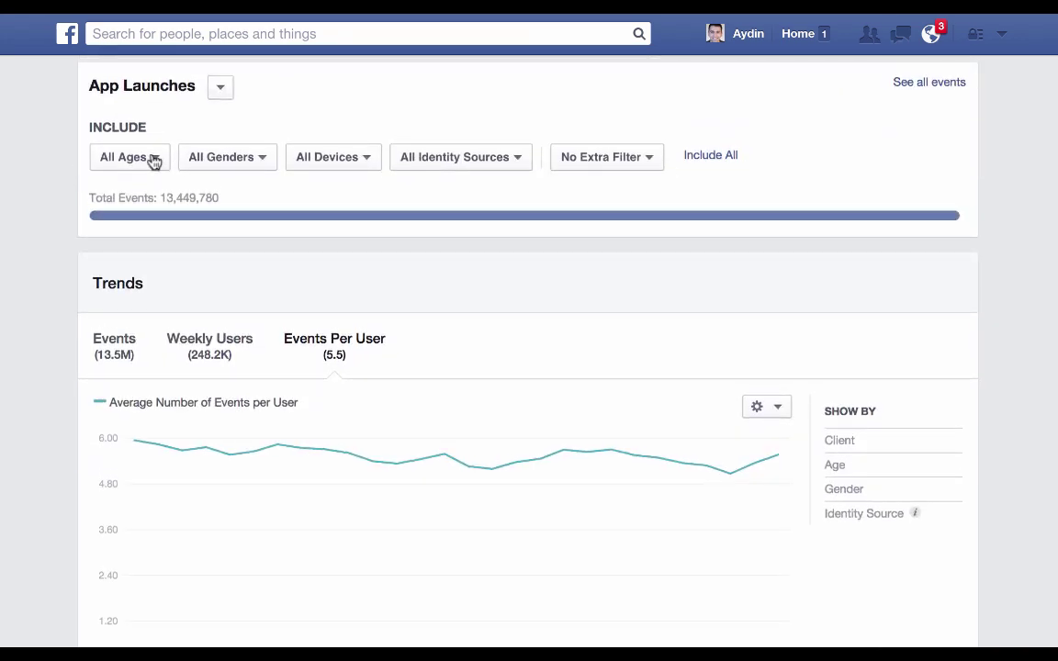
{"action": "left_click", "coordinate": [120, 150]}
{"action": "left_click", "coordinate": [121, 150]}
Switch the App Launches Trends chart to Weekly Users, then to Events Per User.
{"action": "scroll", "coordinate": [20, 180], "scroll_direction": "down", "scroll_amount": 3}
{"action": "left_click", "coordinate": [208, 158]}
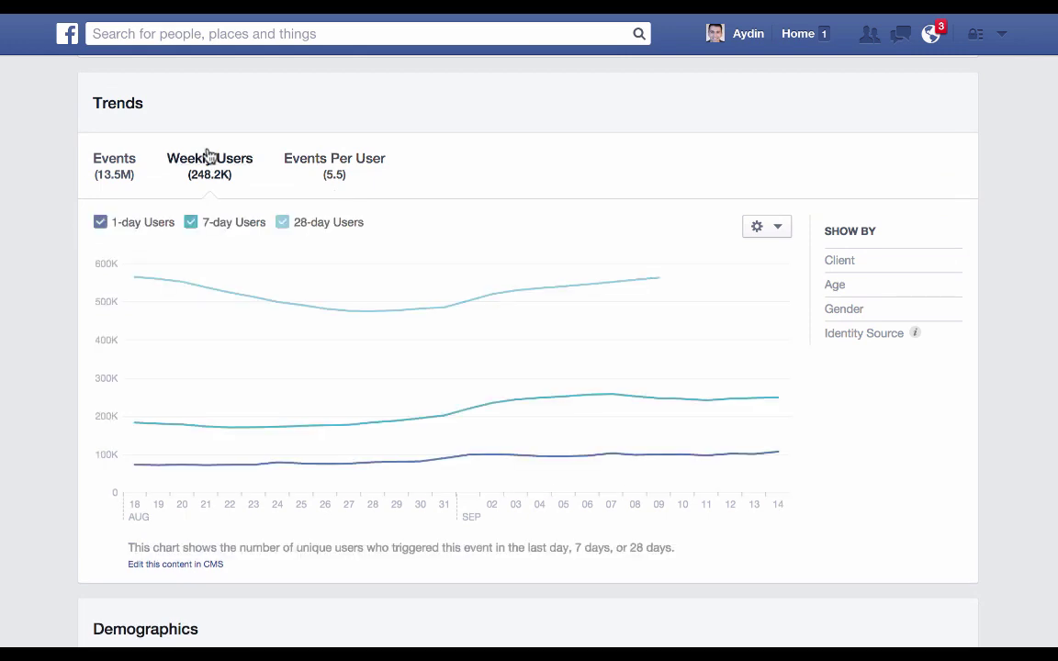
{"action": "left_click", "coordinate": [344, 156]}
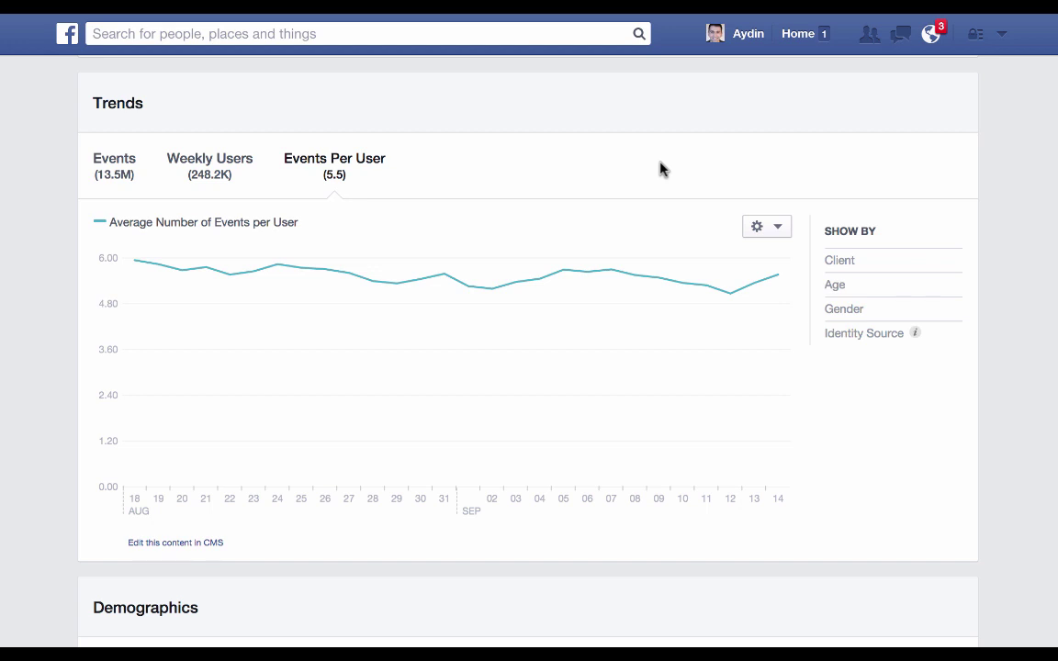
{"action": "scroll", "coordinate": [662, 169], "scroll_direction": "down", "scroll_amount": 6}
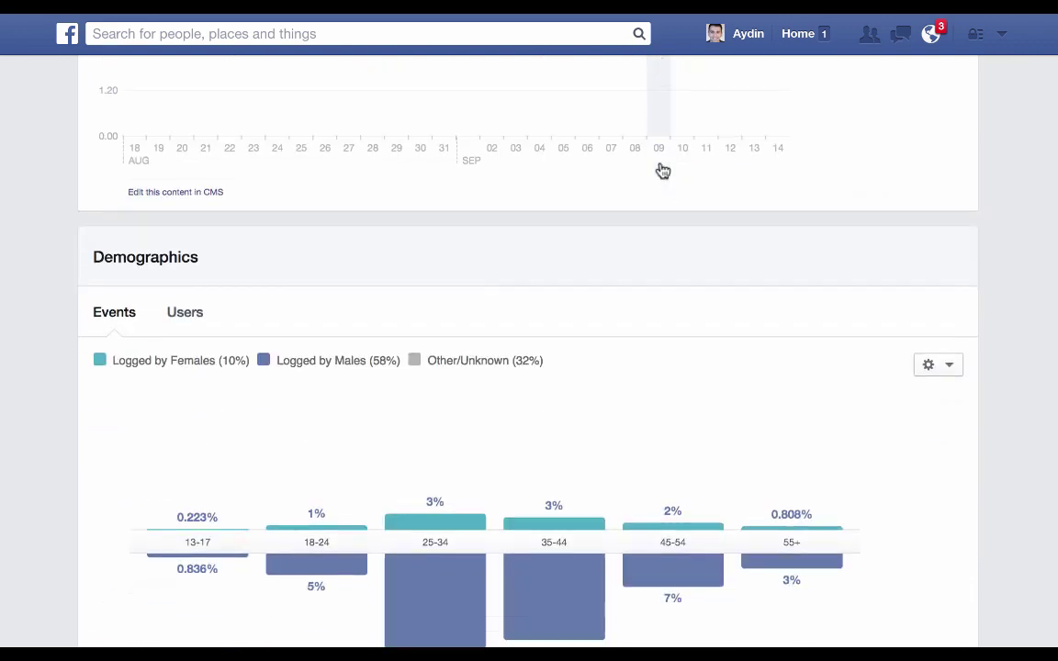
{"action": "scroll", "coordinate": [937, 225], "scroll_direction": "up", "scroll_amount": 1}
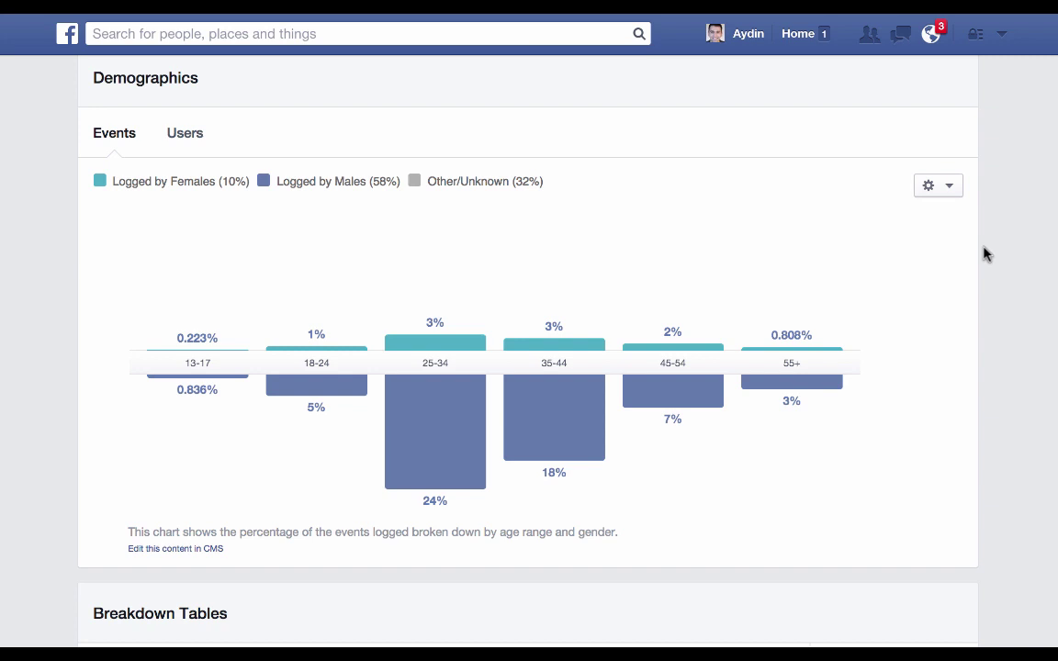
{"action": "scroll", "coordinate": [985, 253], "scroll_direction": "down", "scroll_amount": 6}
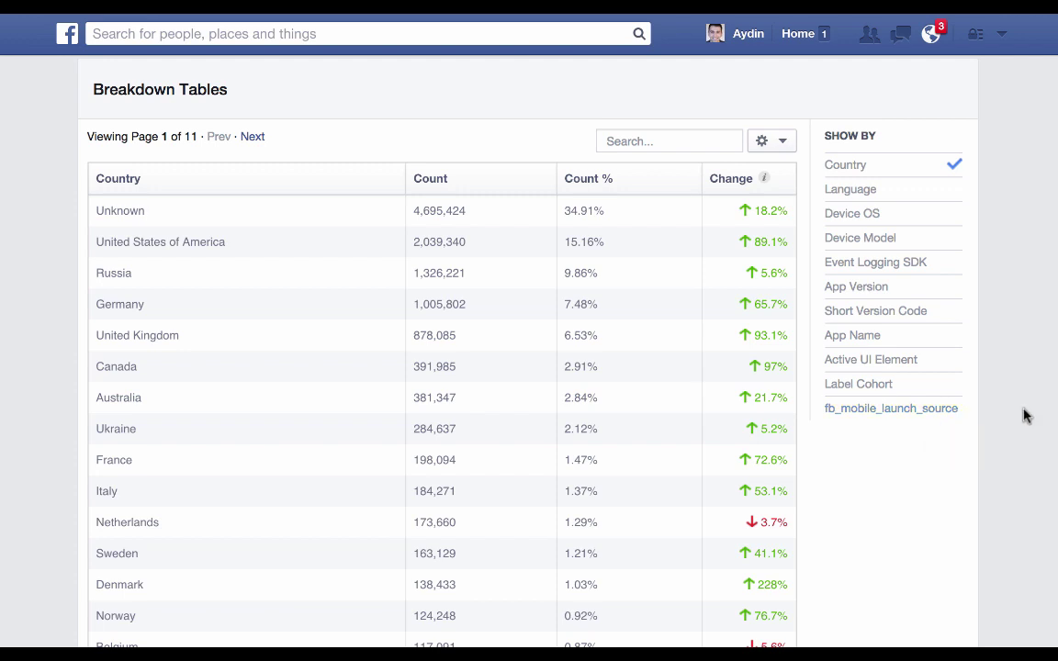
Move the App Launches distribution marker from p99 to p85, where 15% of users produce 73.99% of events.
{"action": "scroll", "coordinate": [1026, 416], "scroll_direction": "down", "scroll_amount": 7}
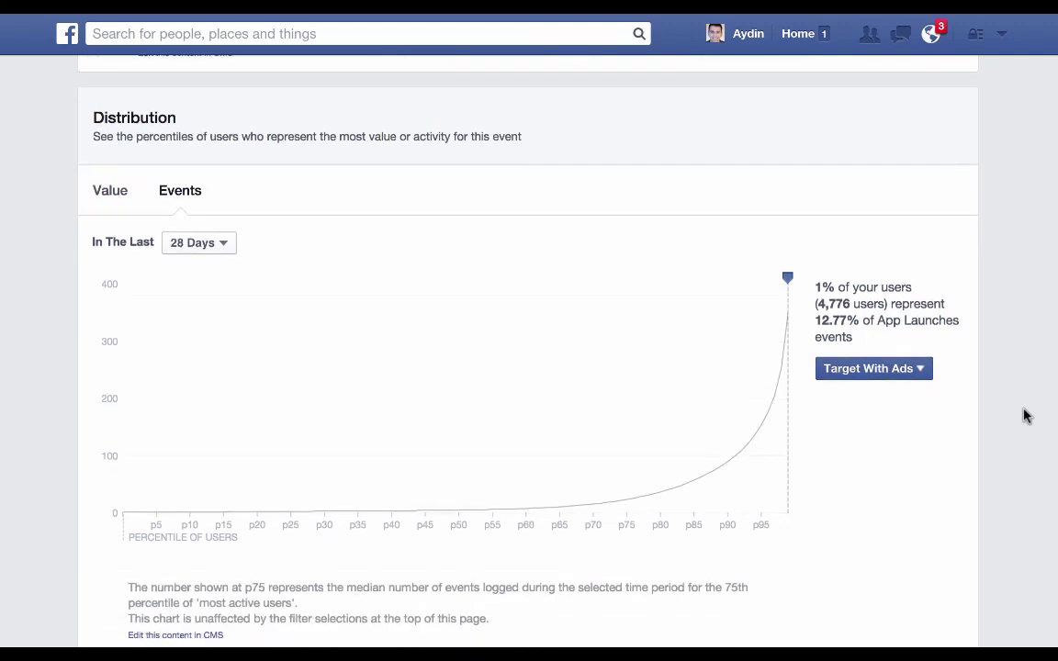
{"action": "mouse_move", "coordinate": [787, 279]}
{"action": "left_click_drag", "start_coordinate": [787, 276], "coordinate": [631, 331]}
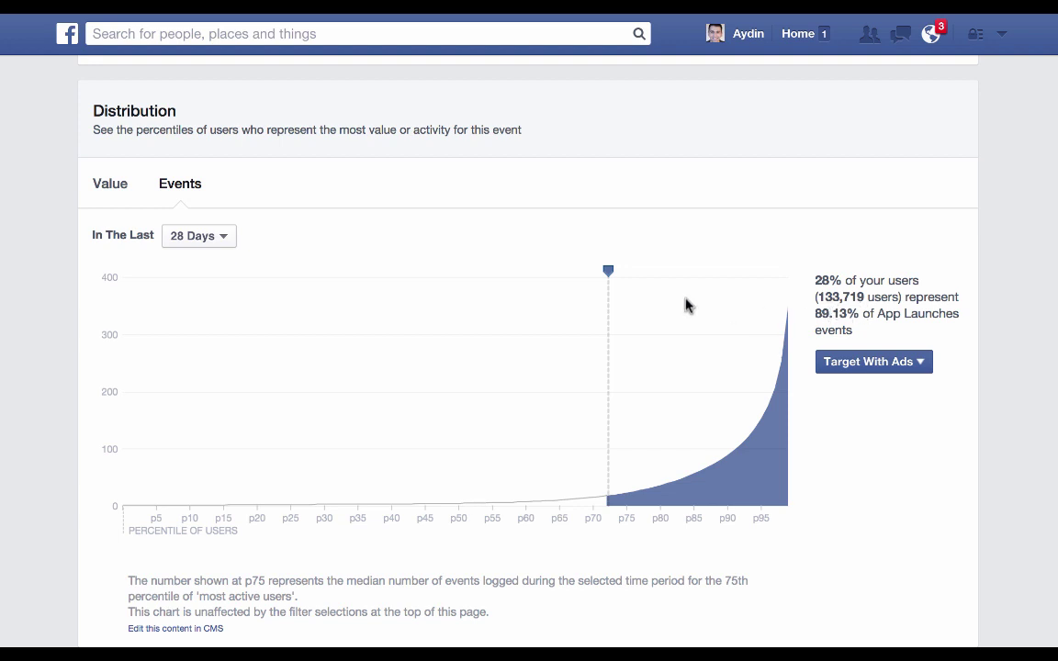
{"action": "mouse_move", "coordinate": [609, 275]}
{"action": "mouse_move", "coordinate": [614, 276]}
{"action": "left_mouse_down"}
{"action": "mouse_move", "coordinate": [711, 277]}
{"action": "mouse_move", "coordinate": [694, 278]}
{"action": "left_mouse_up"}
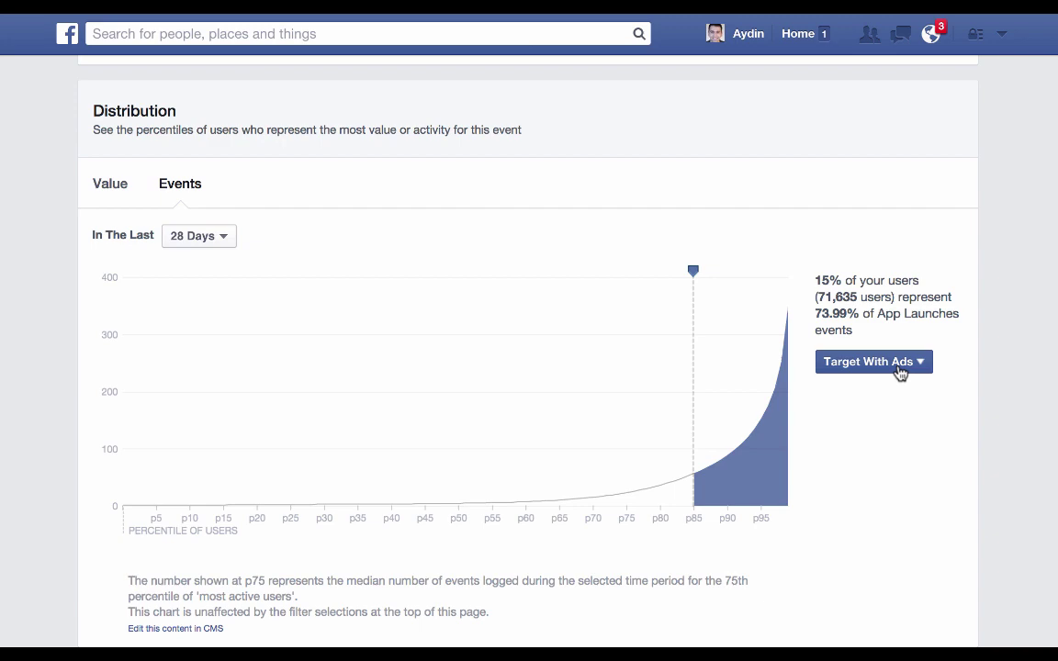
{"action": "scroll", "coordinate": [901, 372], "scroll_direction": "down", "scroll_amount": 7}
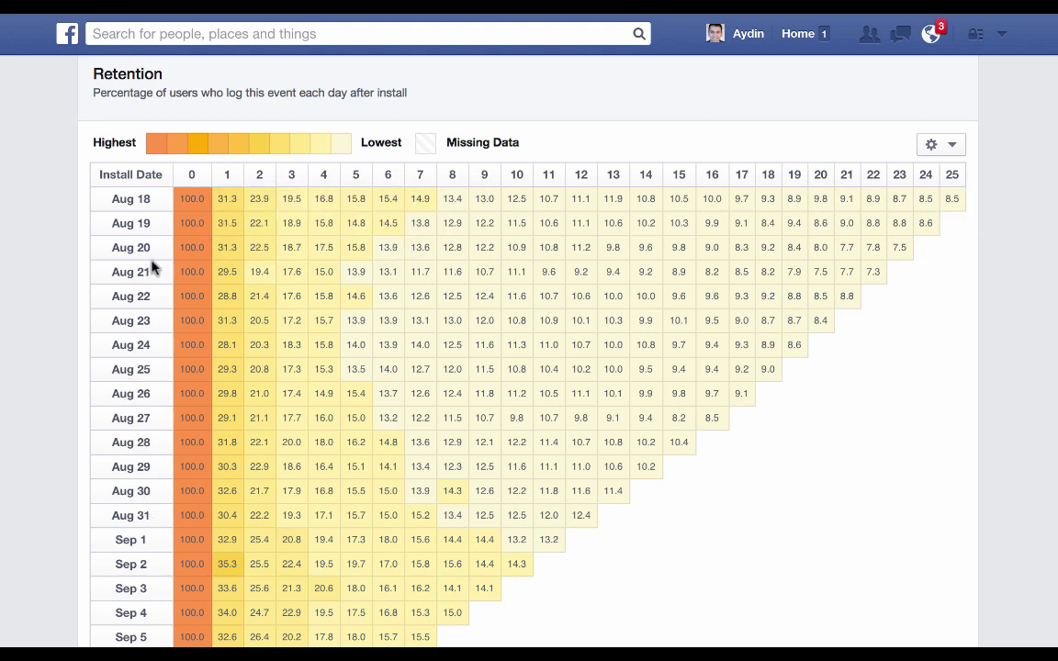
{"action": "mouse_move", "coordinate": [188, 246]}
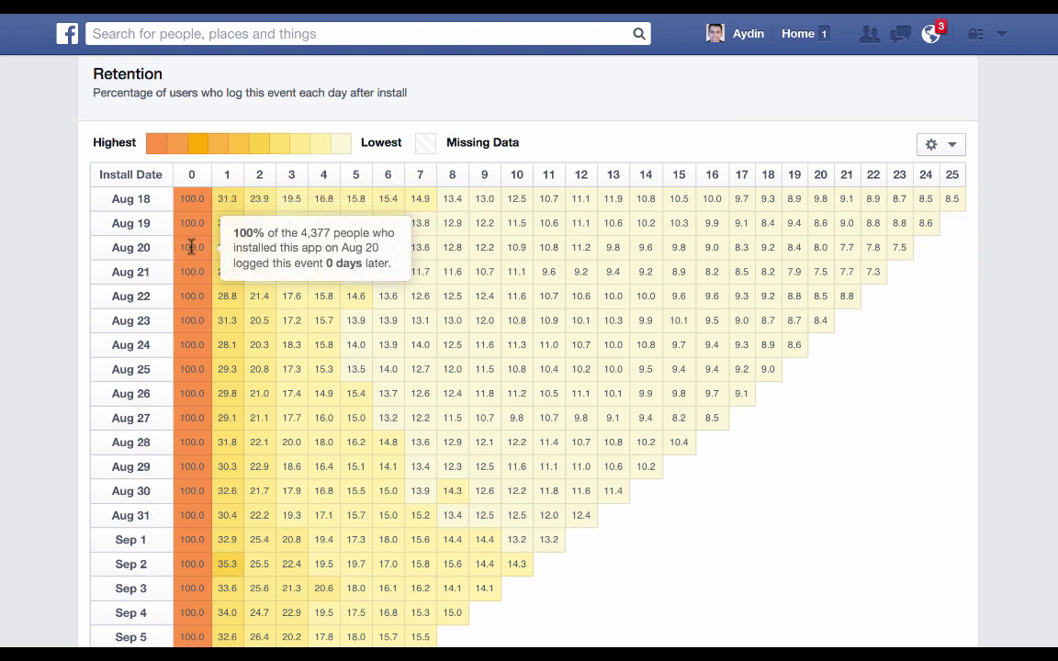